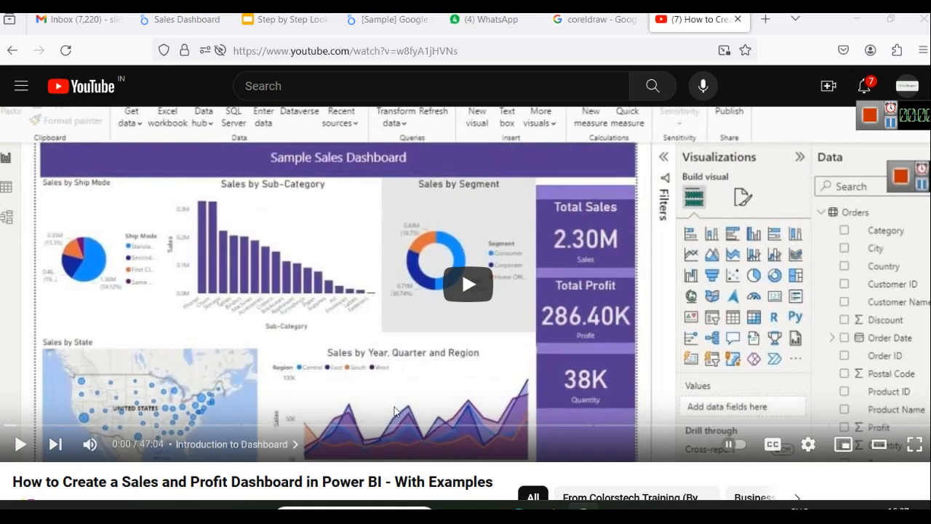
Step: Switch from the YouTube tutorial to the Sample - Superstore workbook in Excel
left_click(617, 508)
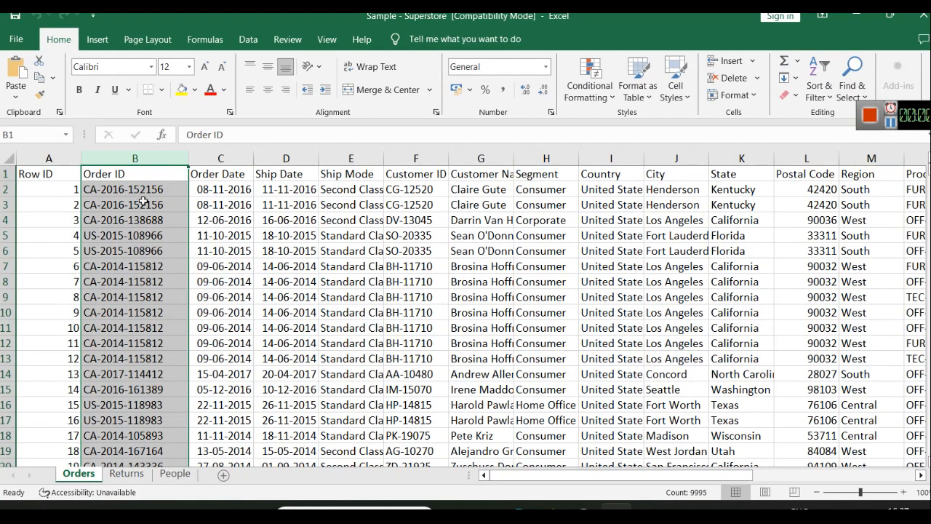
left_click_drag(638, 477, 808, 476)
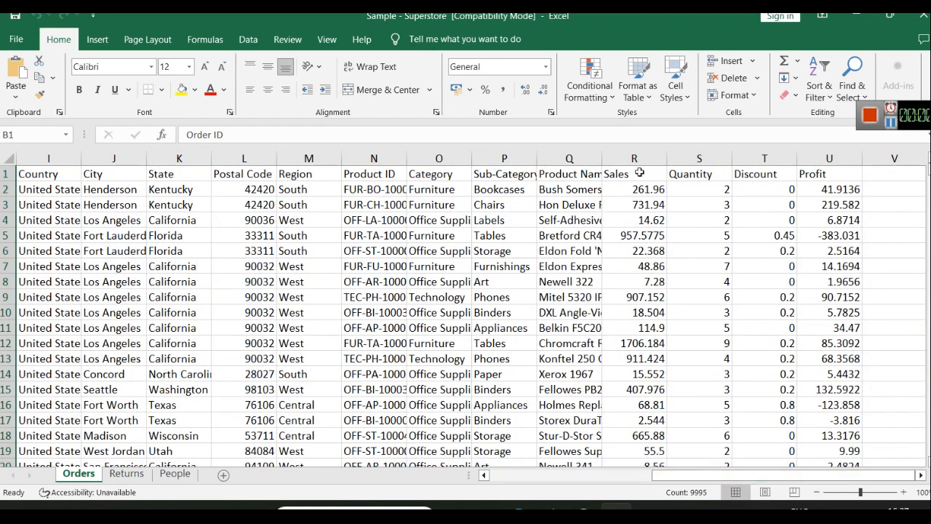
left_click(642, 155)
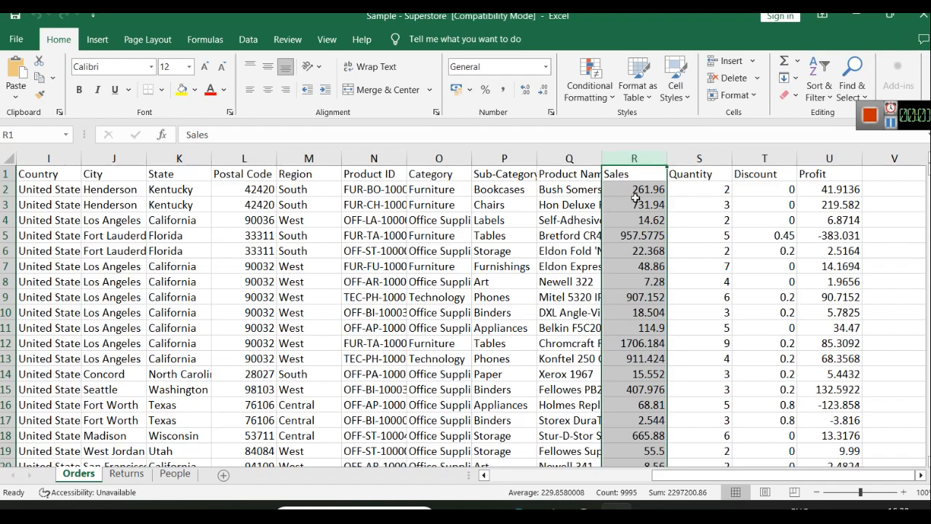
left_click_drag(686, 482, 564, 481)
left_click(374, 158)
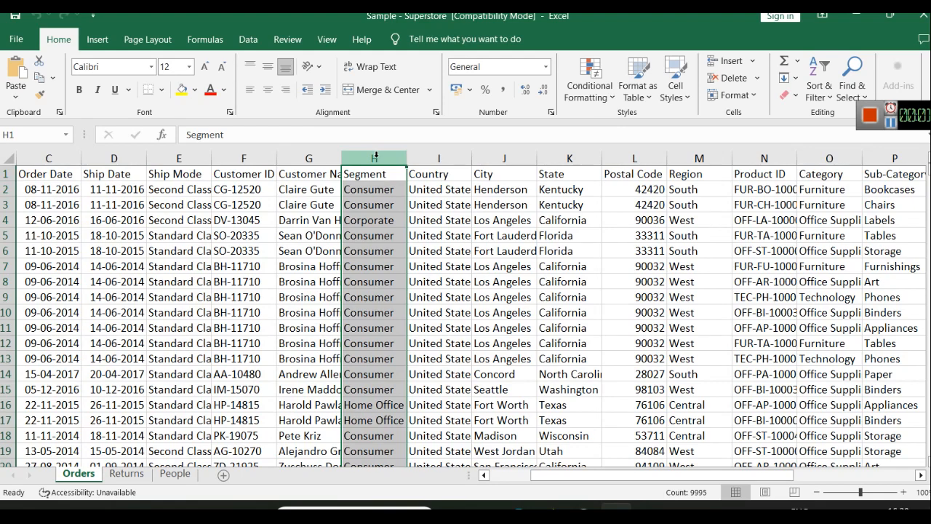
Step: Select the Segment column, turn on header-row filtering, and preview the Segment filter choices
left_click(401, 226)
left_click(376, 157)
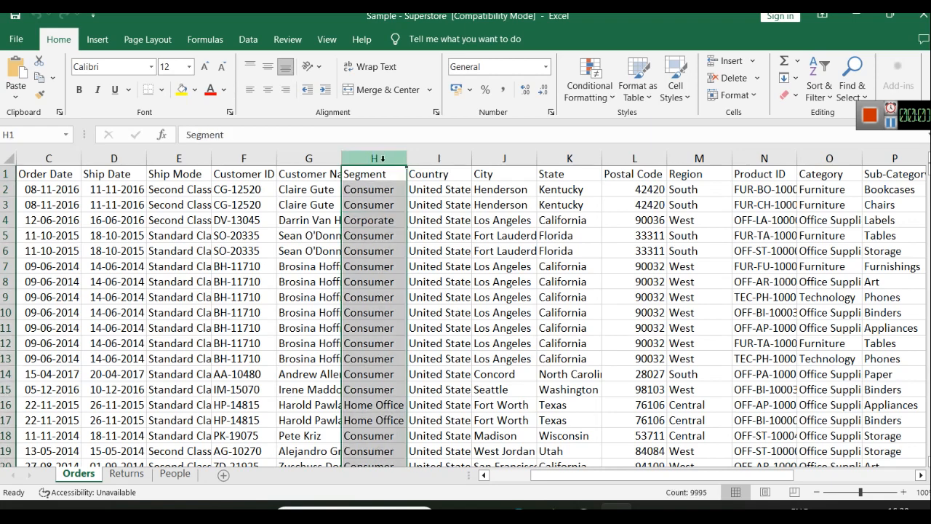
left_click(826, 101)
left_click(833, 167)
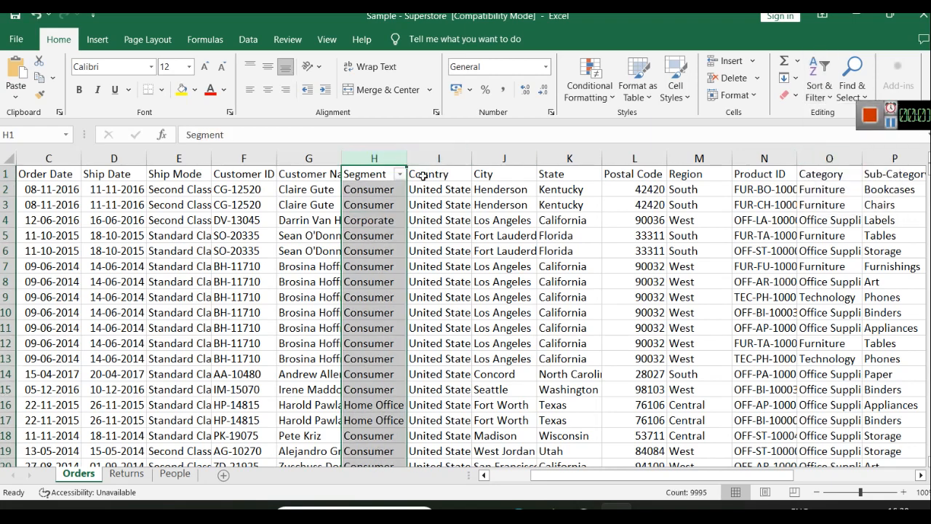
left_click(399, 174)
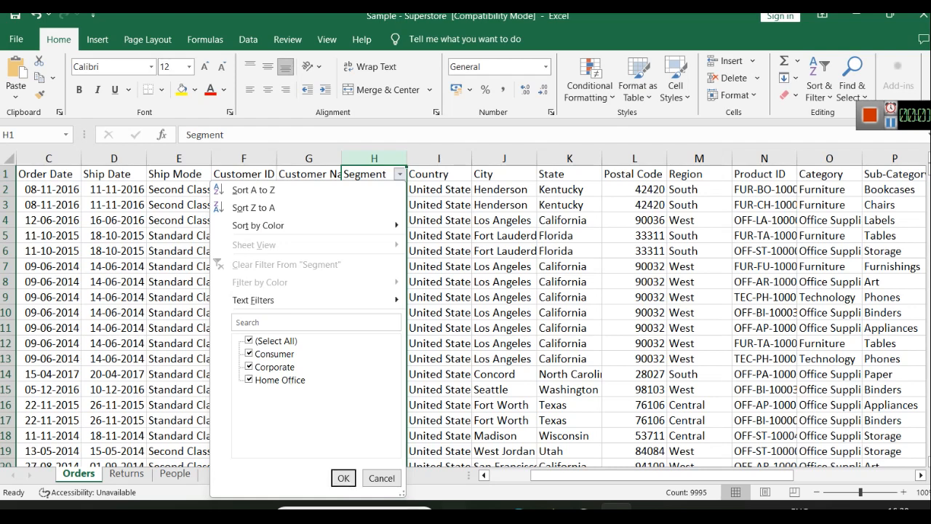
left_click(380, 480)
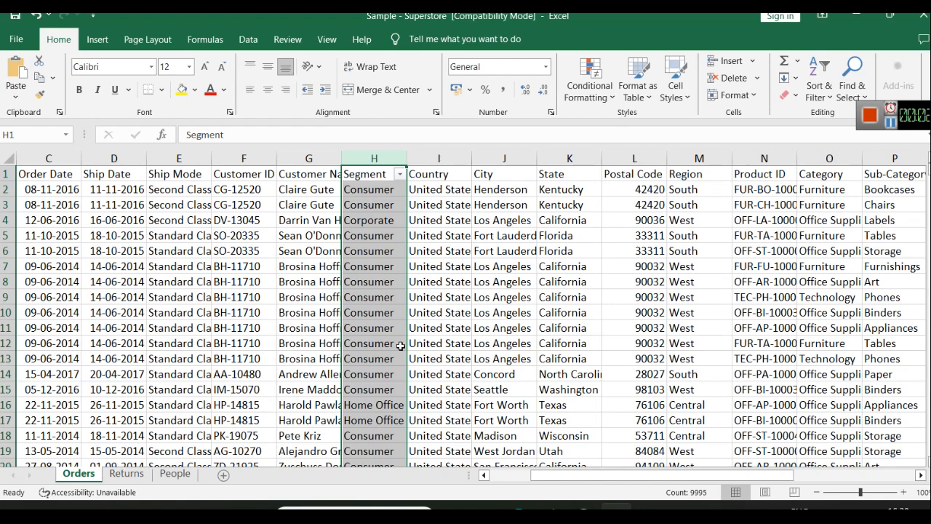
left_click_drag(542, 475, 582, 481)
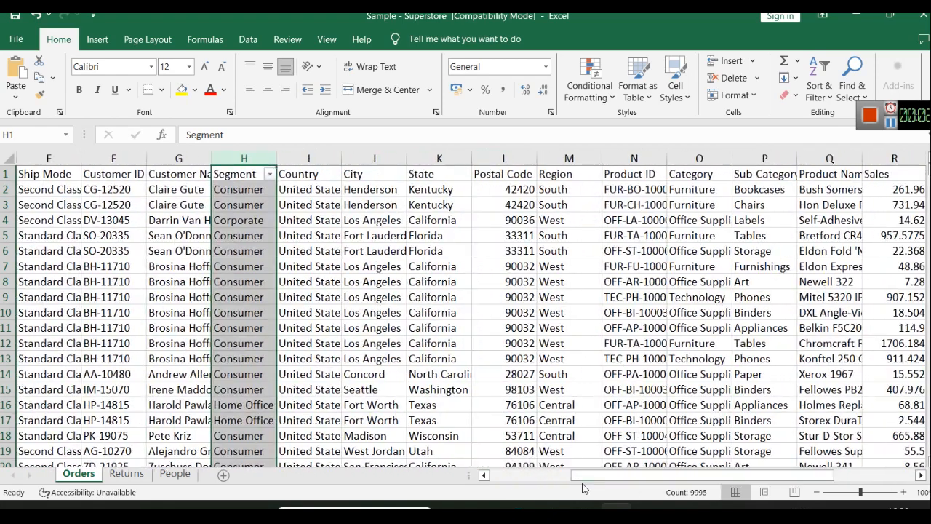
Step: Inspect the Region filter values, select the Sub-Category column, then minimize Excel
left_click(566, 158)
left_click(819, 89)
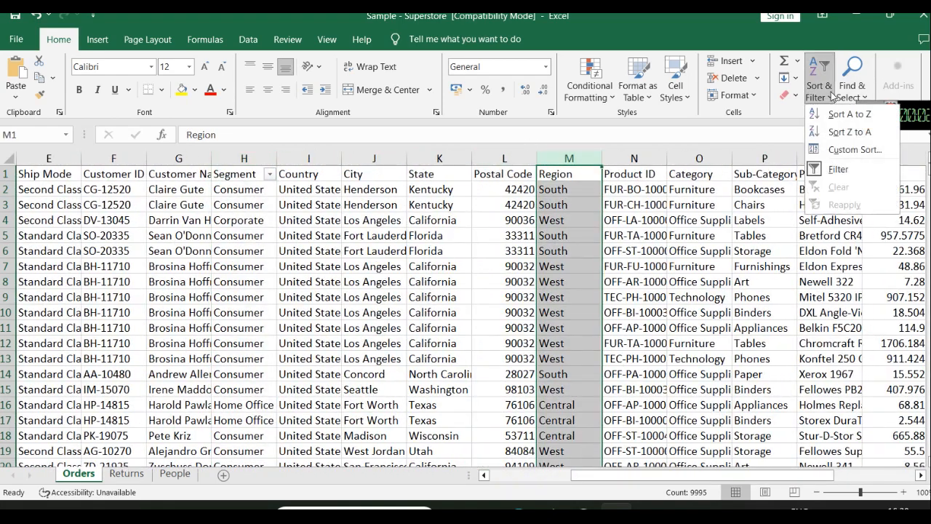
left_click(822, 148)
left_click(587, 170)
left_click(586, 155)
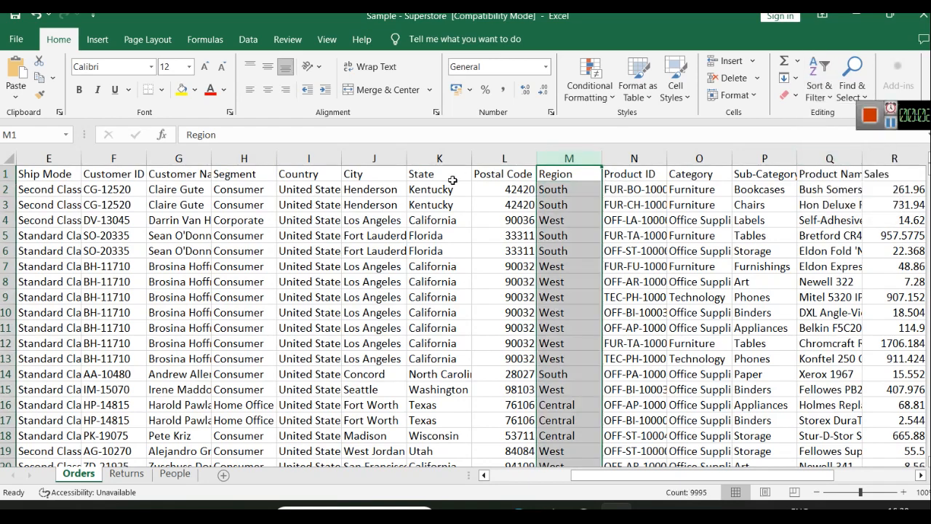
left_click(819, 89)
left_click(833, 167)
left_click(594, 176)
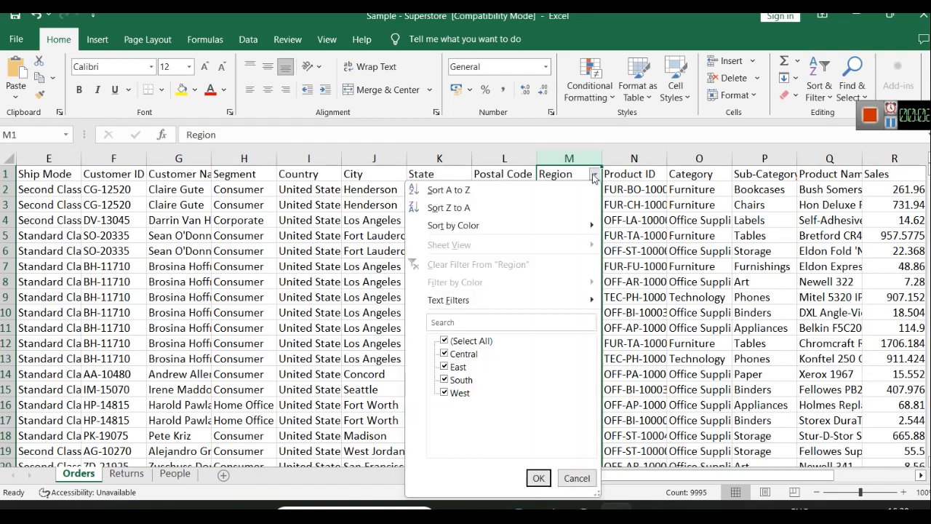
left_click(575, 477)
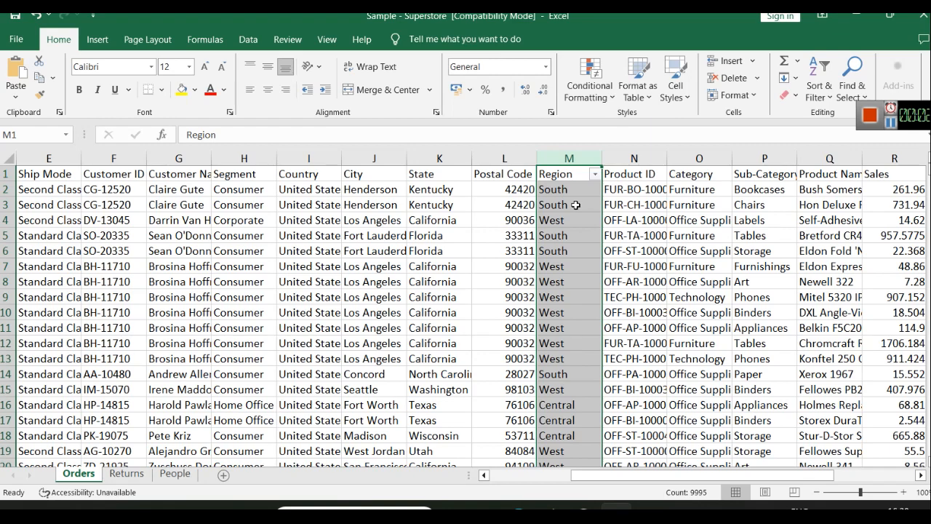
left_click(750, 158)
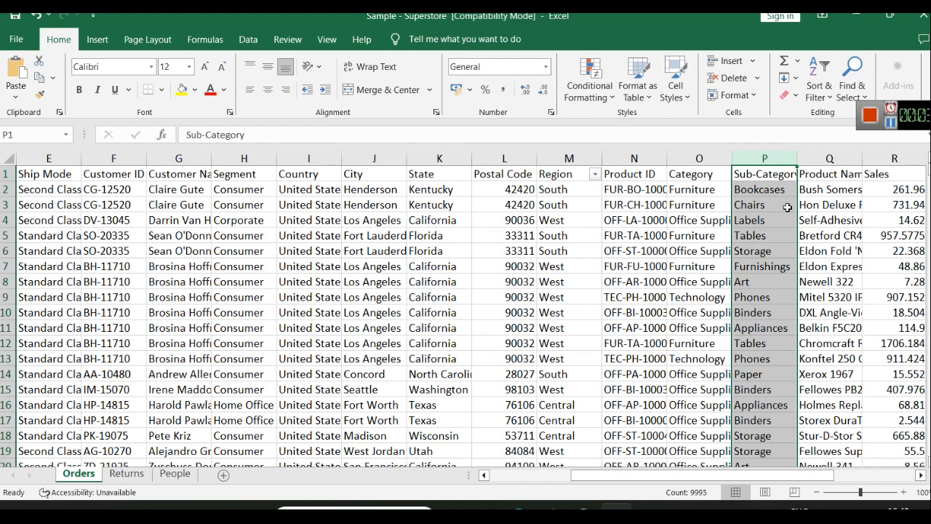
left_click(856, 15)
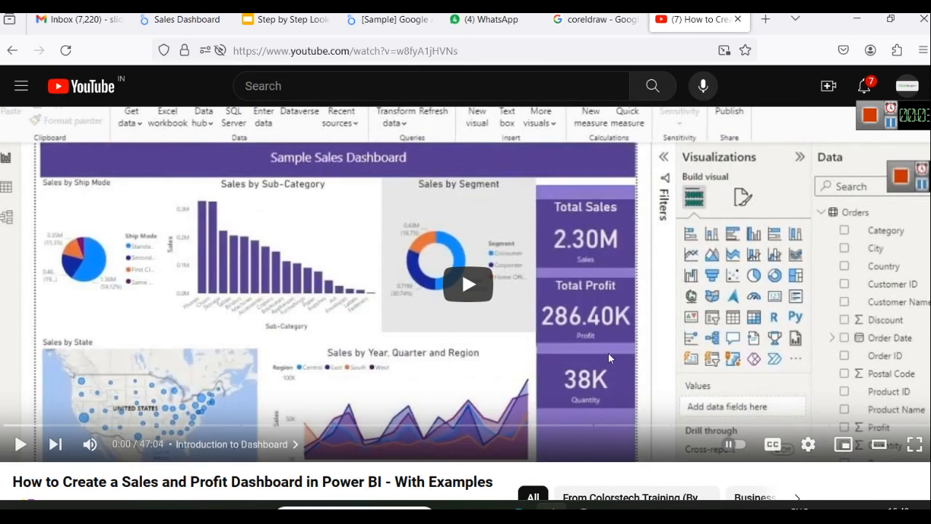
Step: Switch to the Looker Studio Sales Dashboard browser tab
left_click(181, 20)
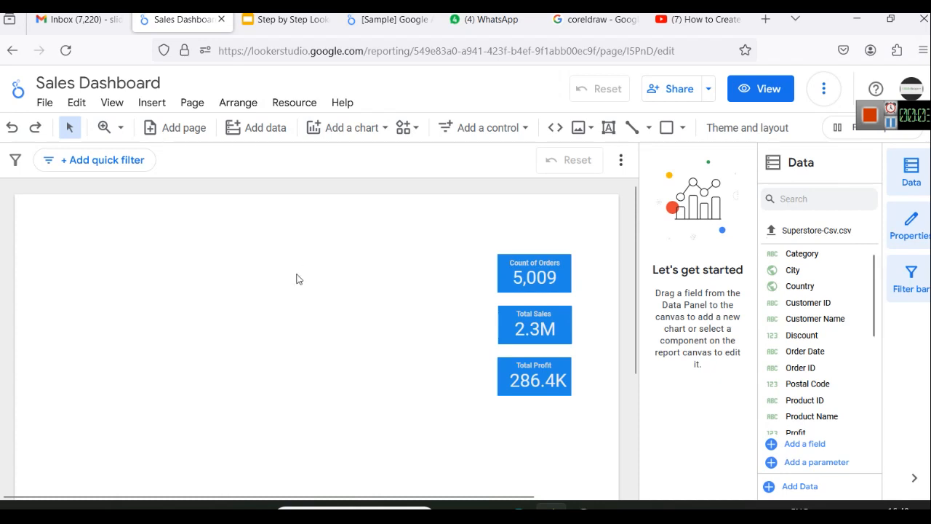
Step: Apply the dark Constellation theme to the Sales Dashboard from Theme and layout
right_click(491, 221)
left_click(388, 239)
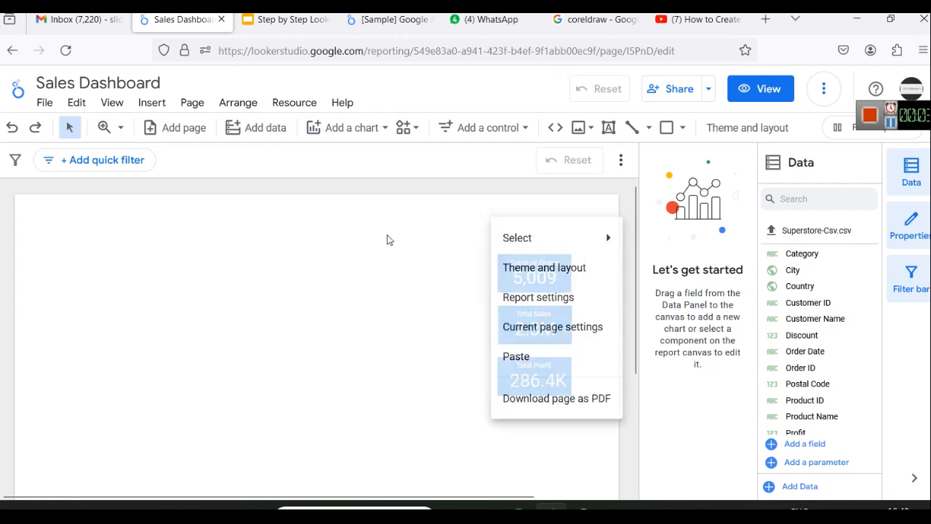
right_click(474, 212)
left_click(345, 260)
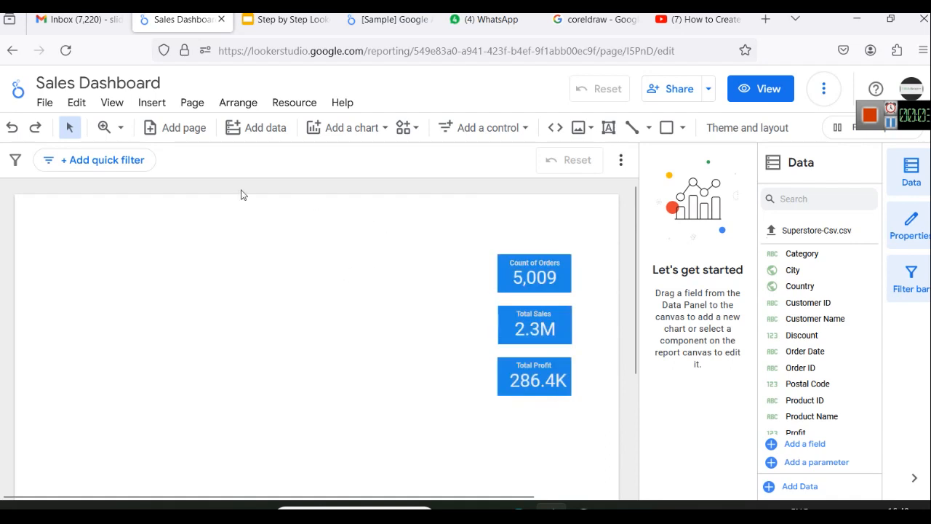
right_click(406, 226)
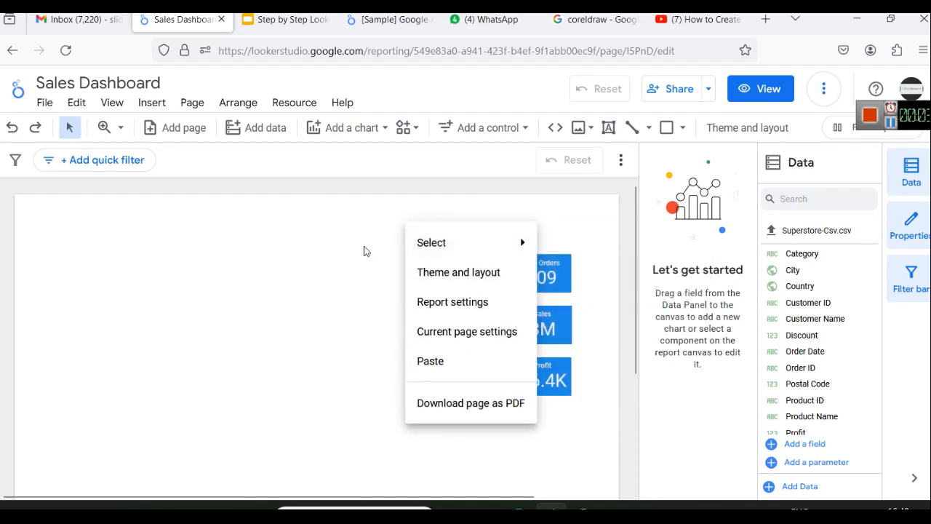
left_click(446, 279)
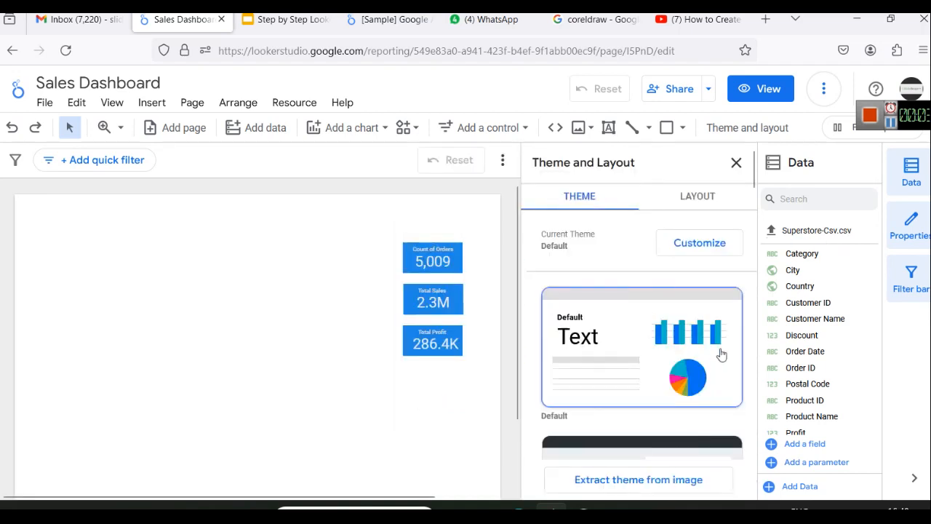
scroll(681, 330, "down", 2)
scroll(681, 329, "down", 3)
scroll(678, 291, "up", 5)
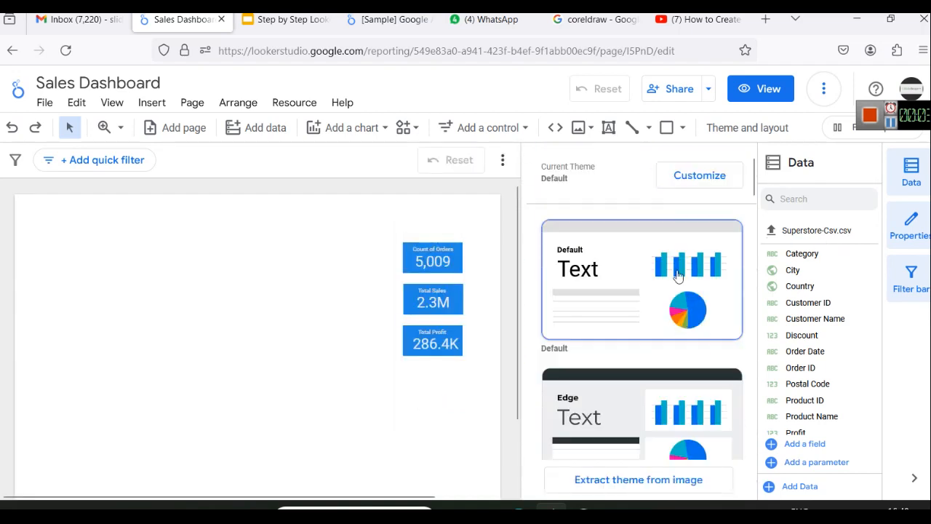
scroll(715, 331, "down", 5)
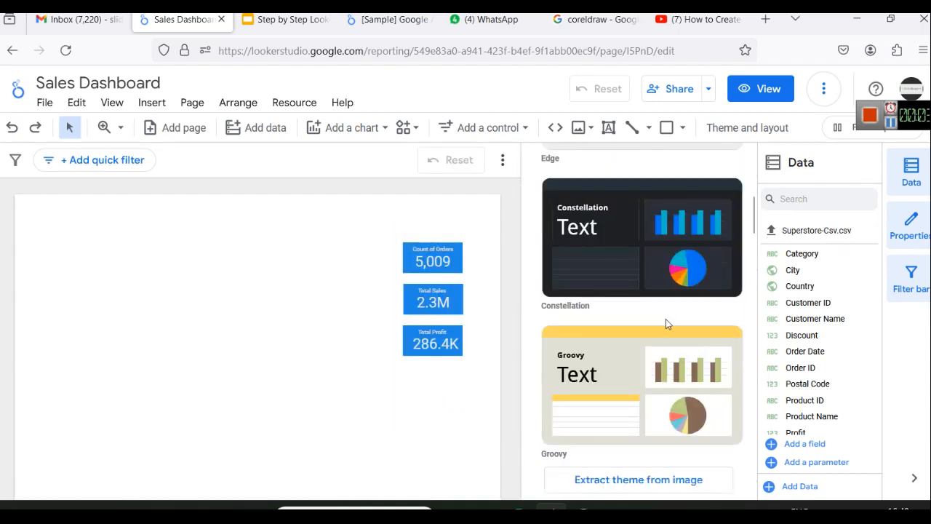
left_click(612, 219)
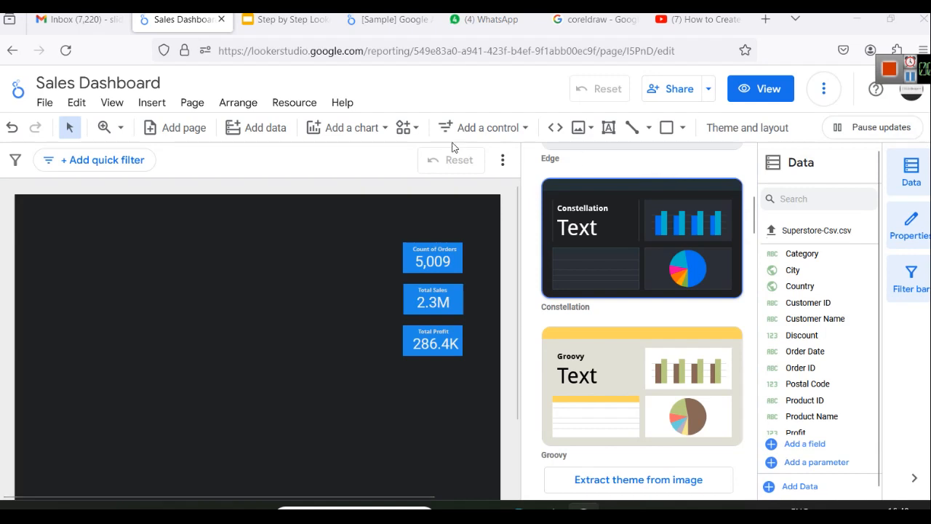
Step: Close the theme panel, check Segment cells H3, H8 and H16 in Excel, then minimize Excel
left_click(175, 278)
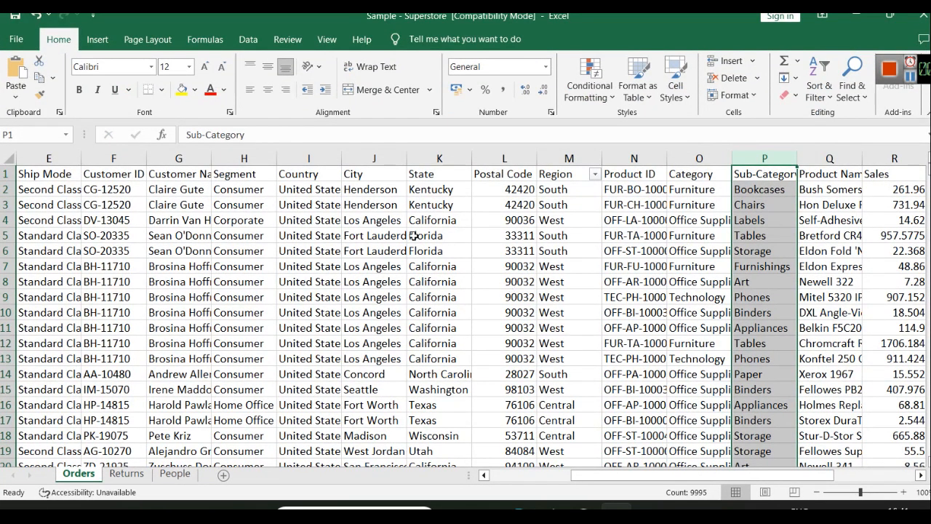
left_click(245, 204)
left_click(261, 275)
left_click(252, 406)
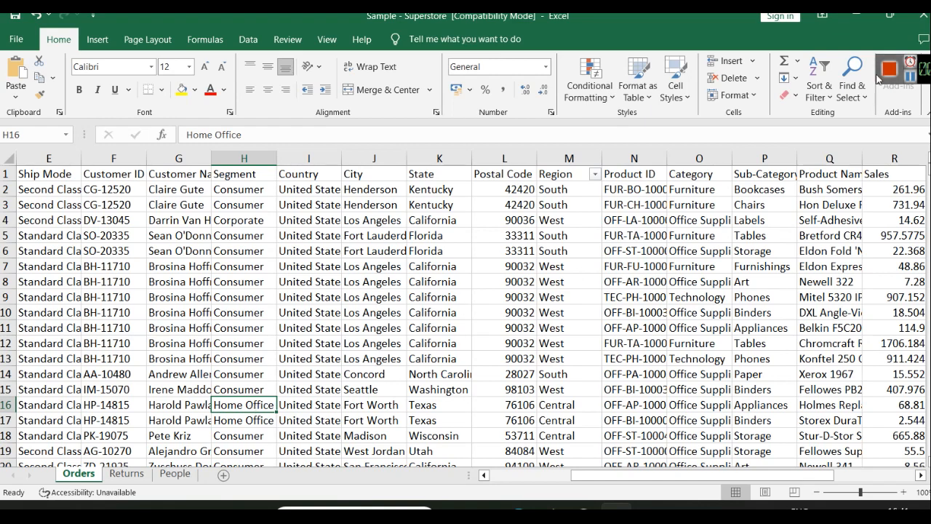
left_click(856, 14)
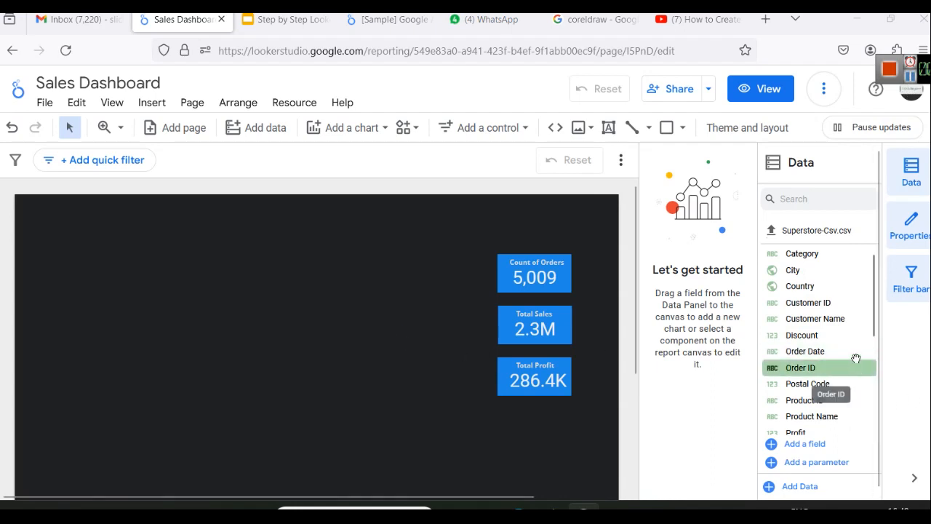
Step: Add a Segment table listing Consumer, Corporate and Home Office beside the KPI scorecards
scroll(851, 356, "down", 3)
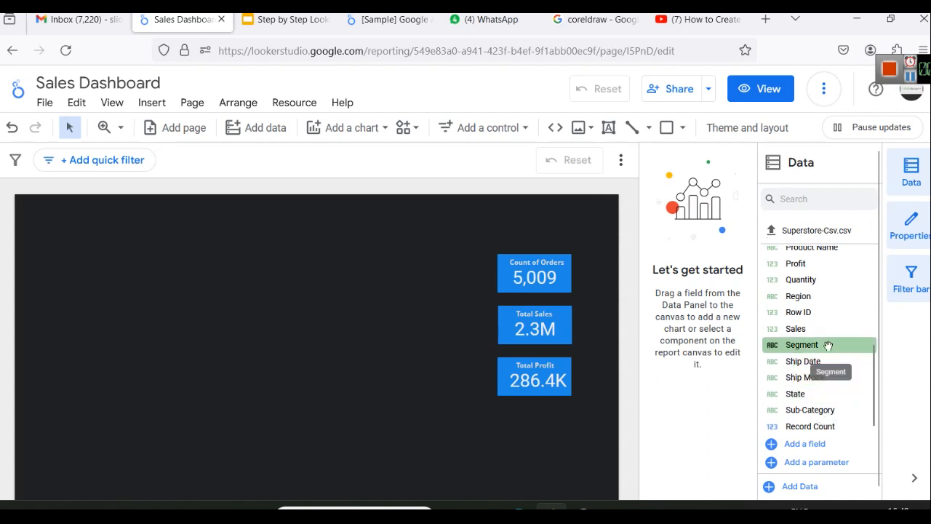
left_click_drag(827, 345, 776, 327)
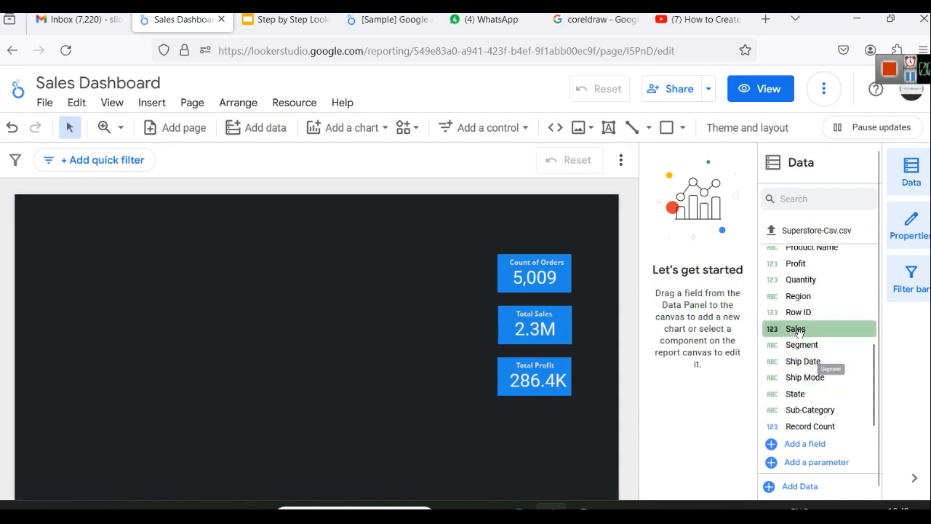
right_click(836, 345)
key("Escape")
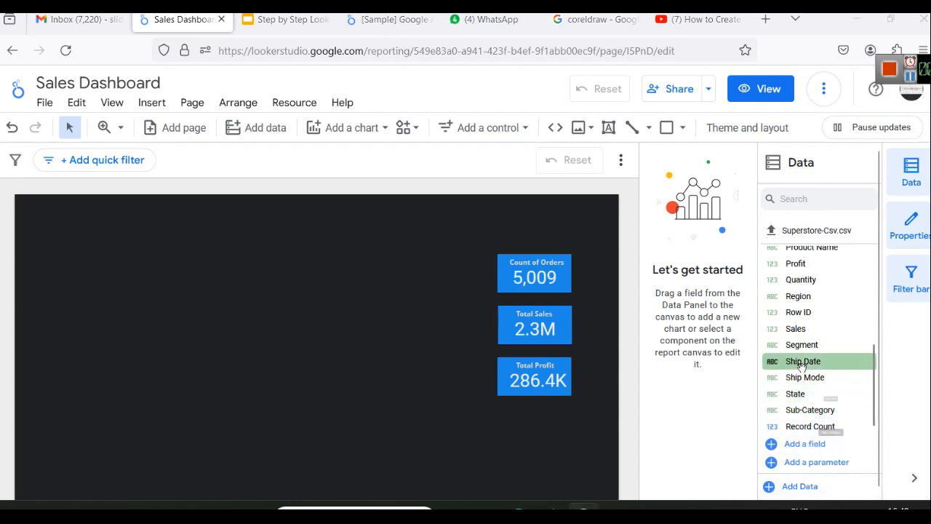
left_click_drag(811, 345, 322, 312)
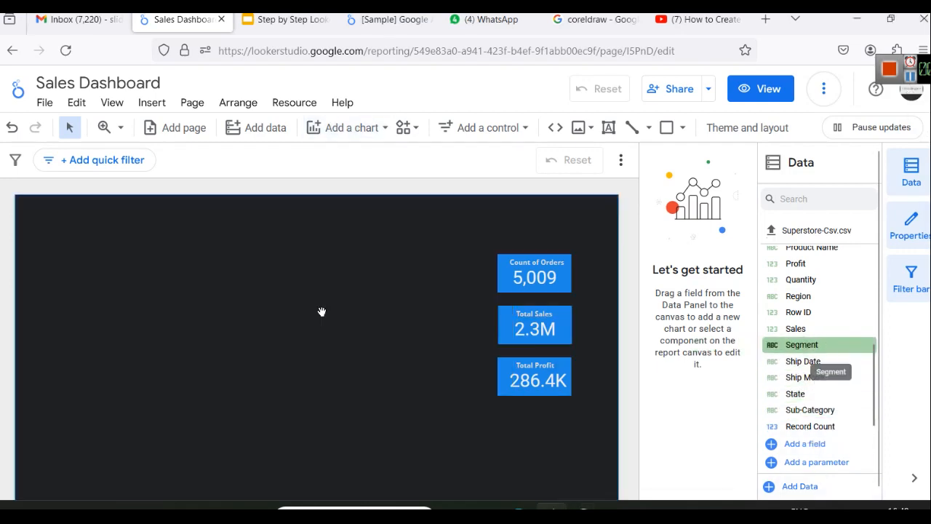
left_click_drag(451, 400, 376, 328)
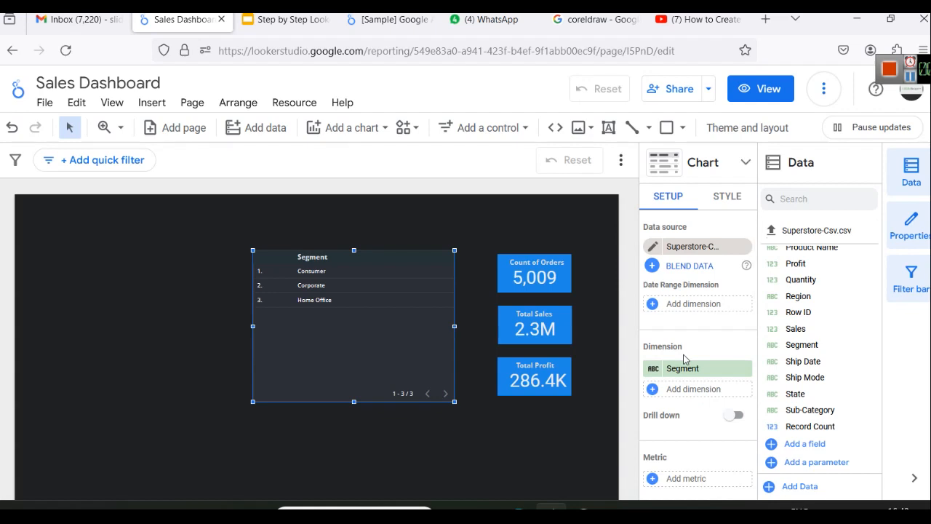
key("super+r")
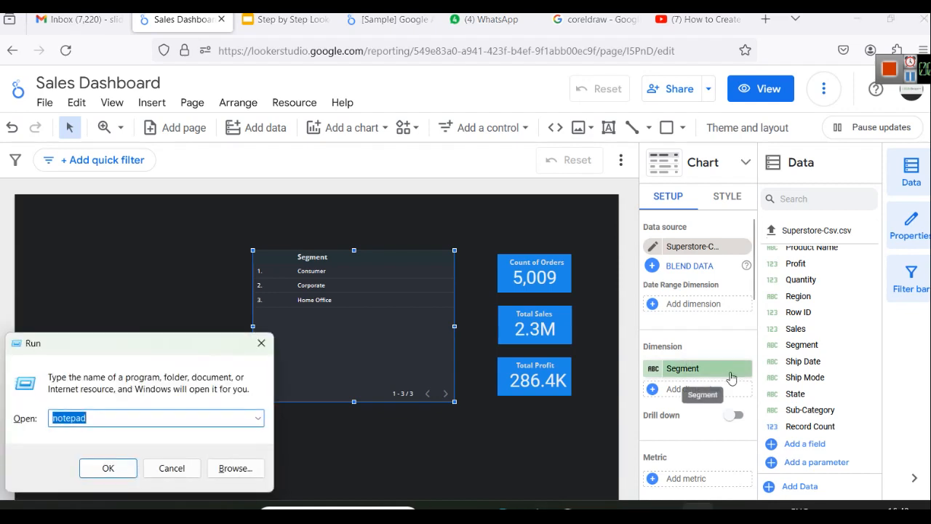
Step: Launch Notepad and type Dimensions and Measures on separate lines of a new note
key("Return")
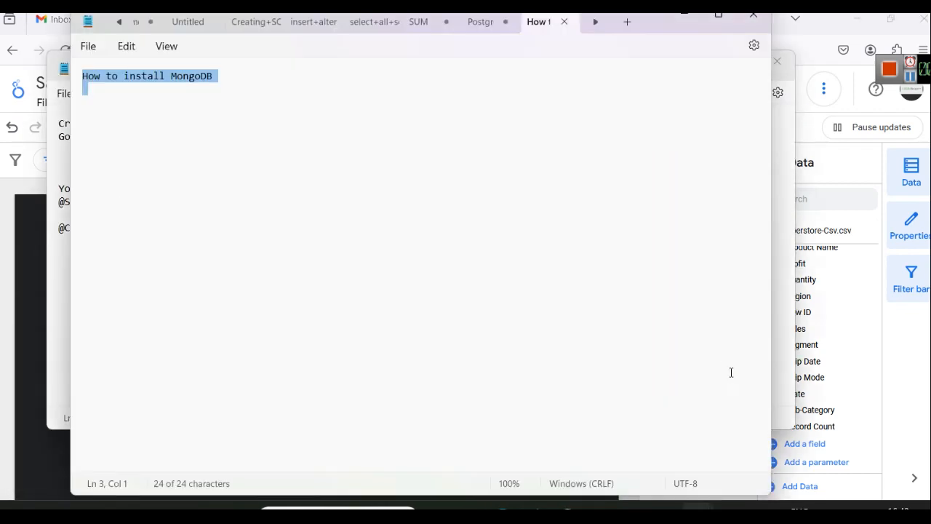
key("ctrl+n")
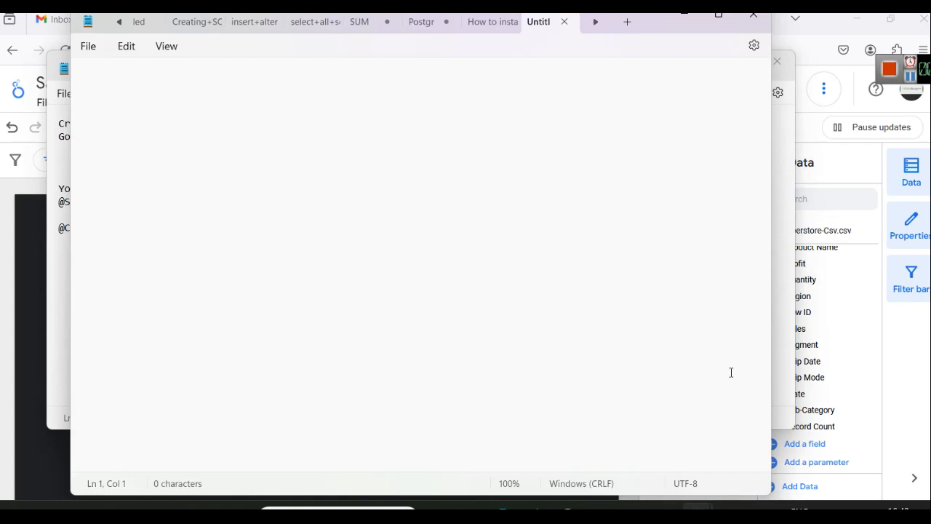
type("Dimensions")
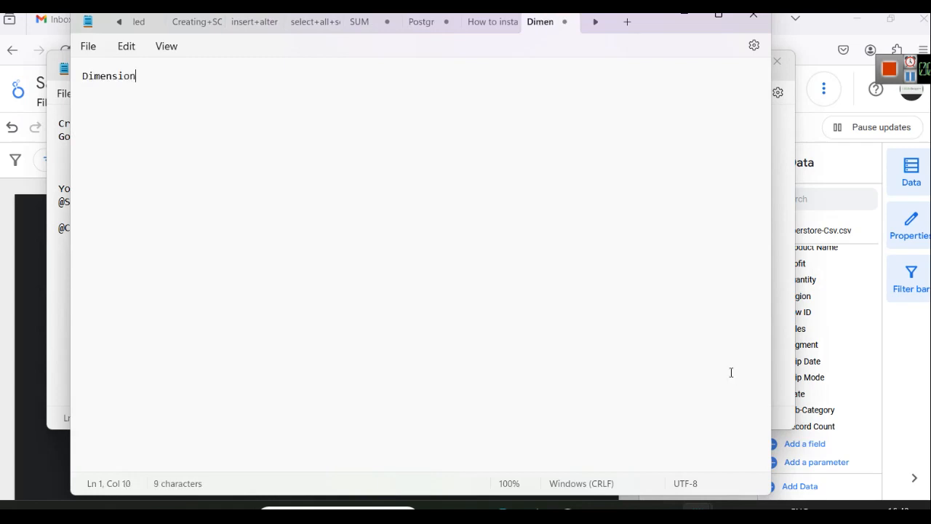
key("Return")
key("Return")
type("Meas")
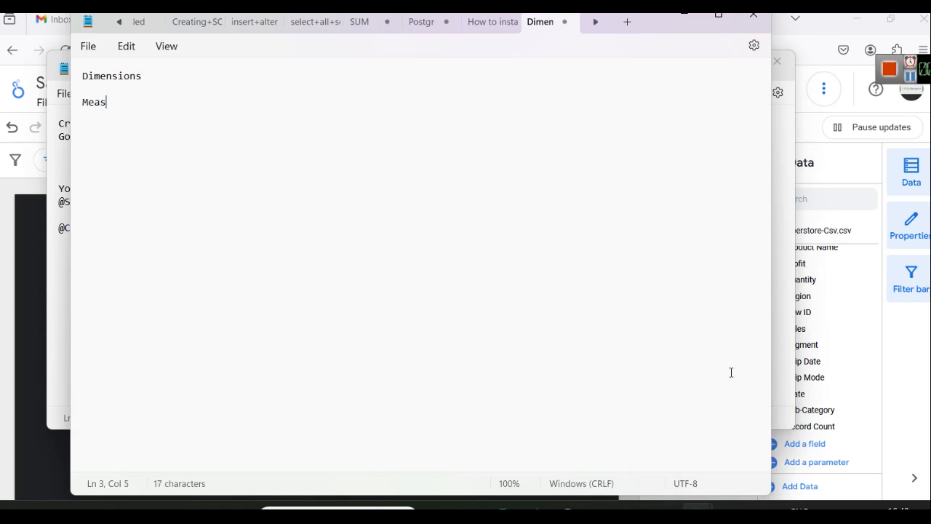
type("ures")
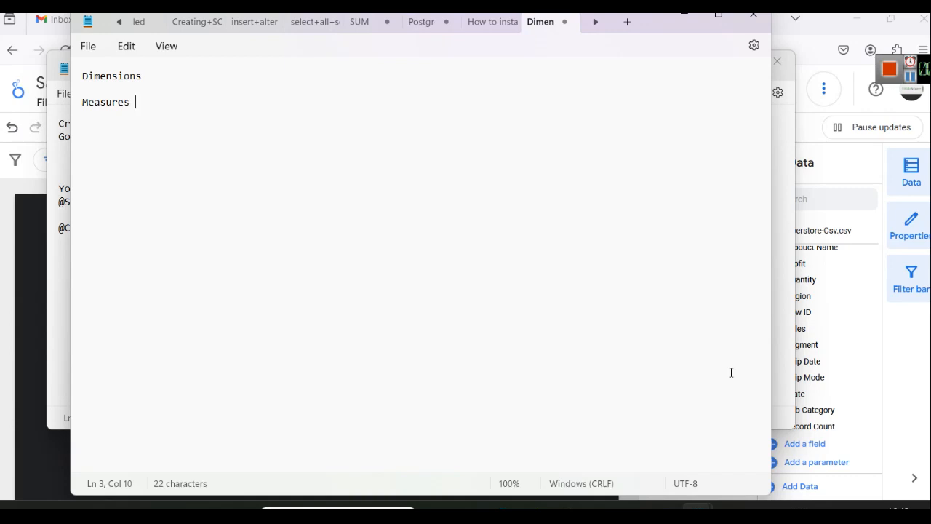
Step: Replace Measures with Metrics, then bring the Superstore workbook forward
double_click(129, 76)
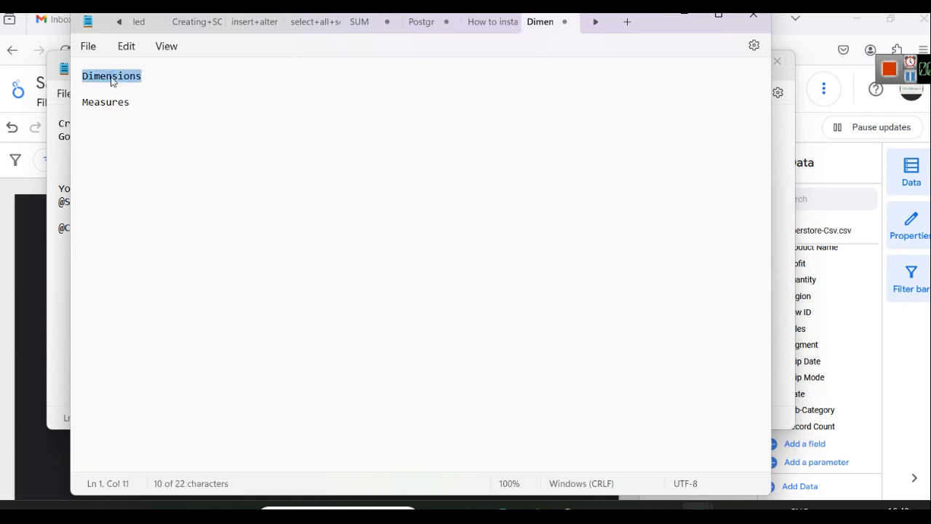
double_click(123, 102)
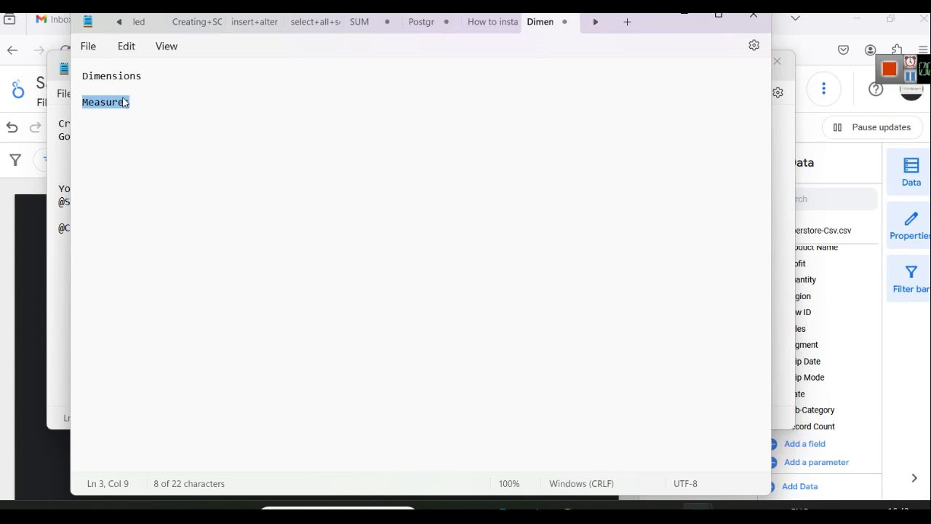
left_click(162, 99)
left_click_drag(141, 102, 68, 116)
type("Metrics")
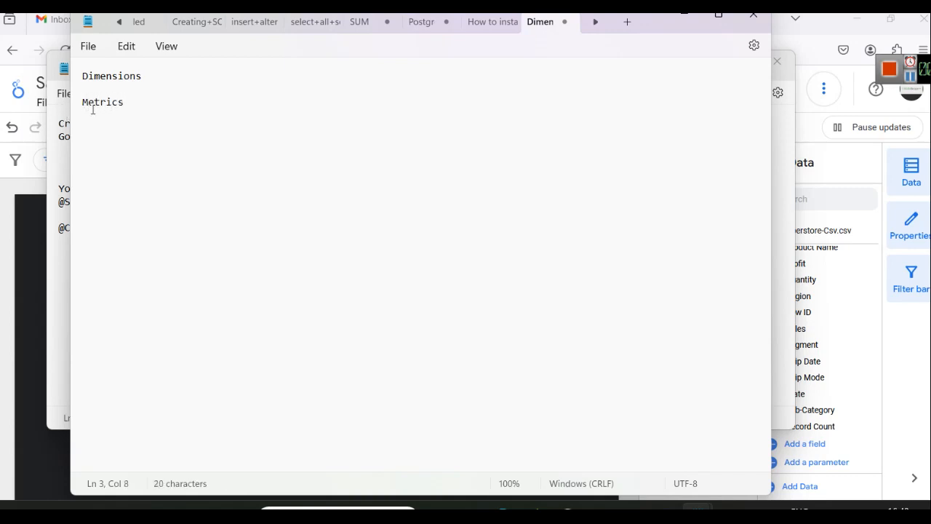
left_click(124, 75)
double_click(107, 102)
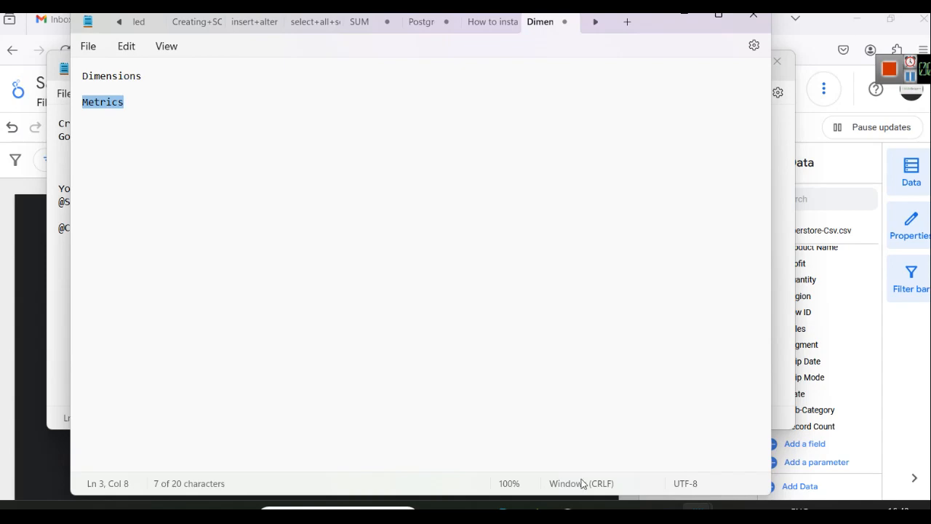
left_click(593, 508)
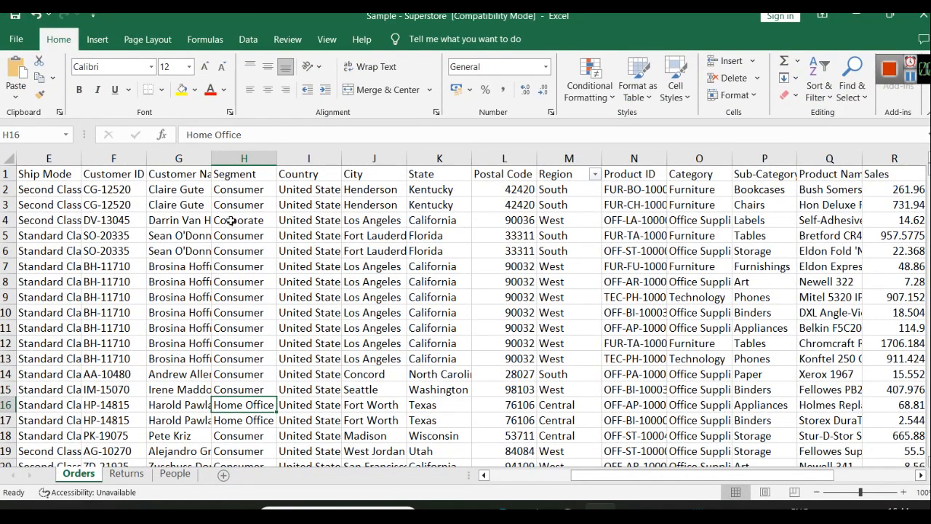
Step: Point out the dimension columns: Segment, Ship Mode, Customer ID and Country
left_click(235, 150)
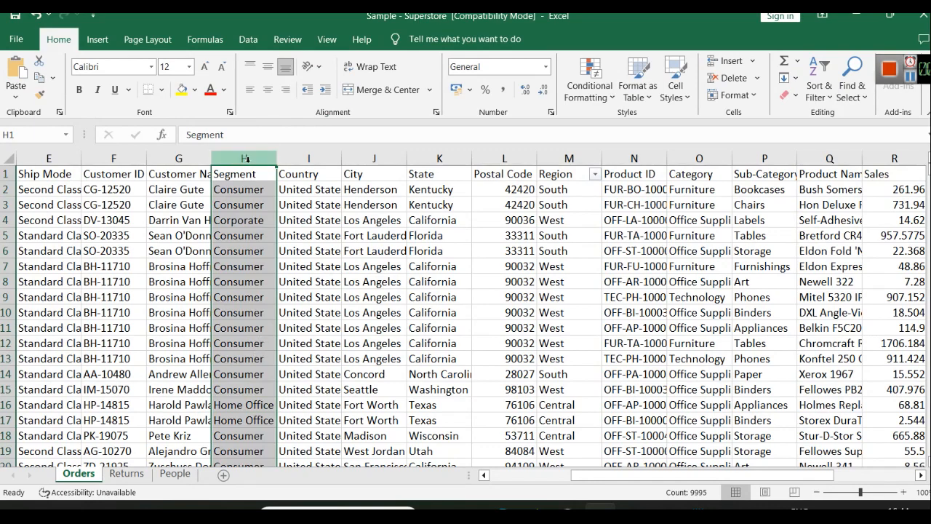
left_click(51, 157)
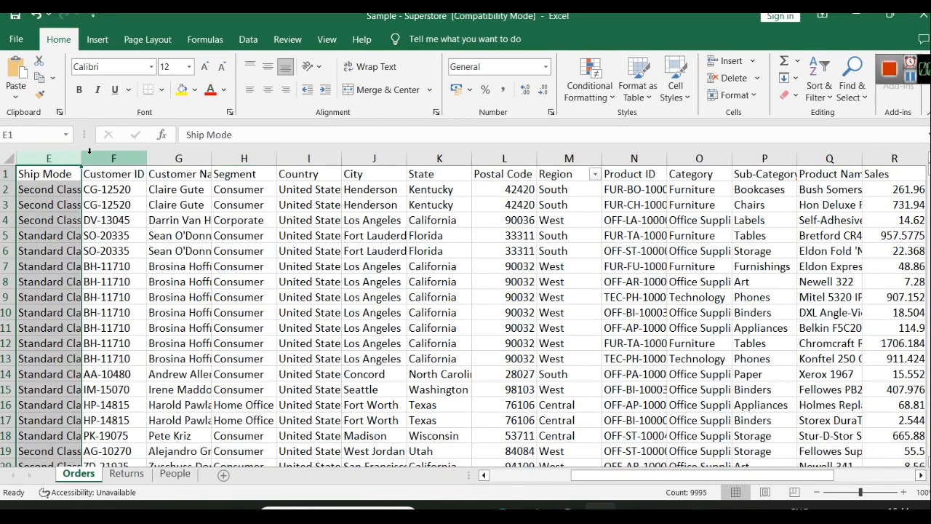
left_click(111, 158)
left_click(252, 153)
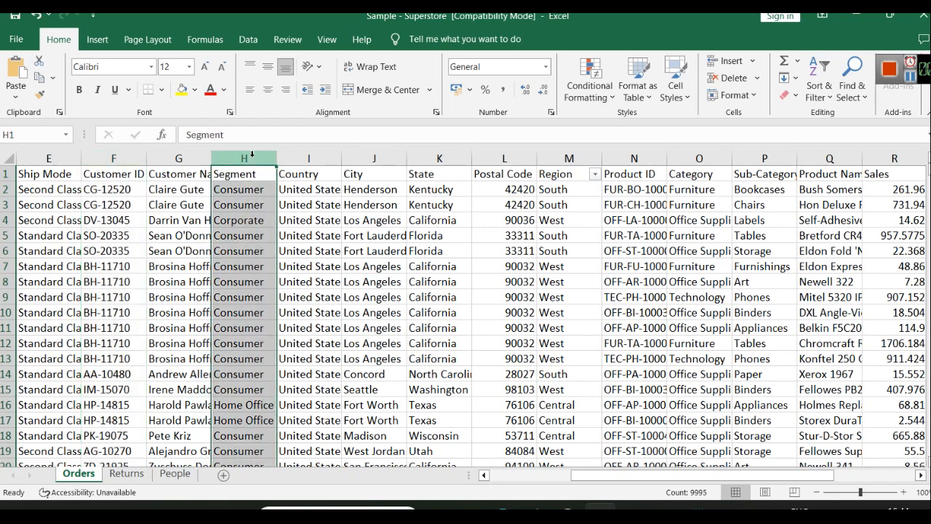
left_click(307, 157)
left_click(235, 156)
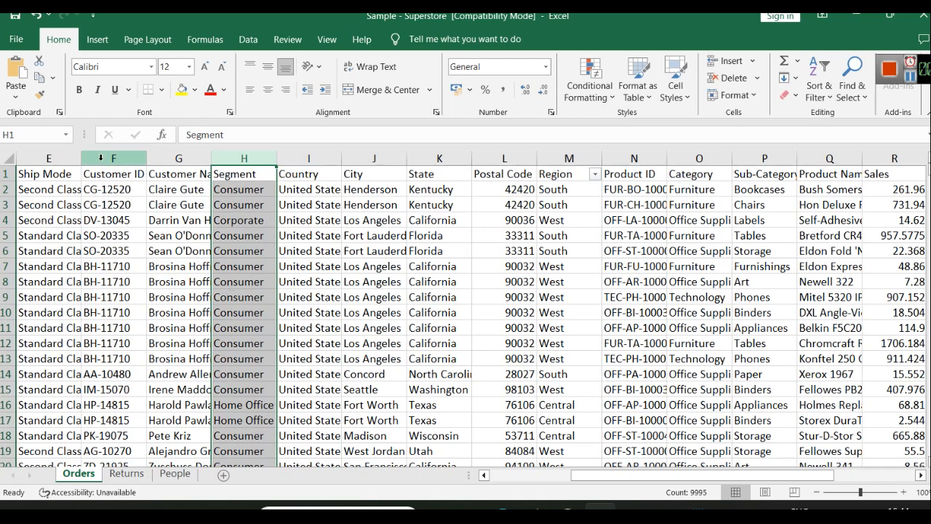
left_click(102, 157)
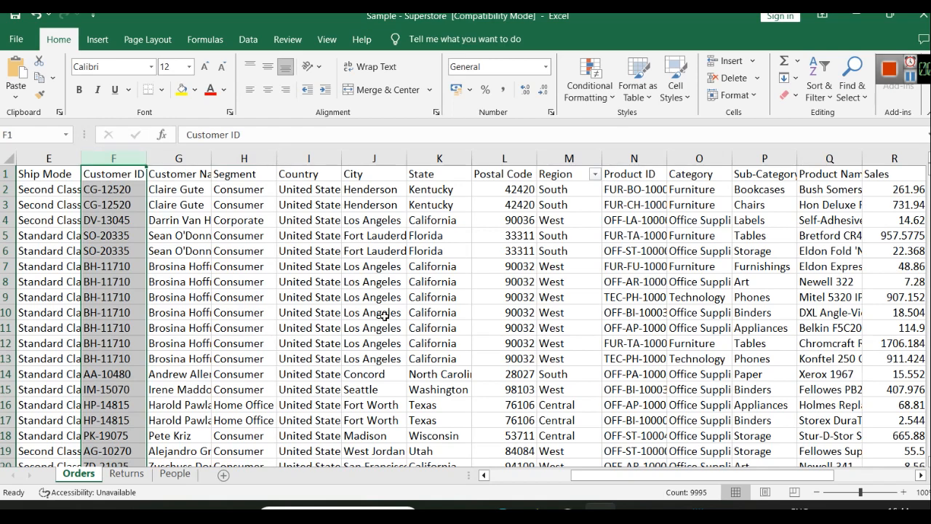
Step: Point out the Sales and Quantity metric columns, then minimize Excel
left_click_drag(758, 474, 891, 476)
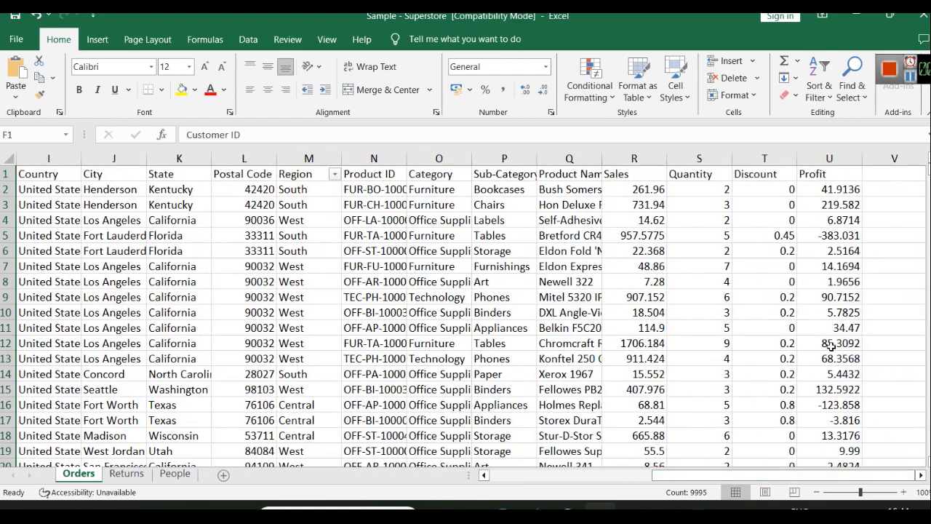
left_click(635, 158)
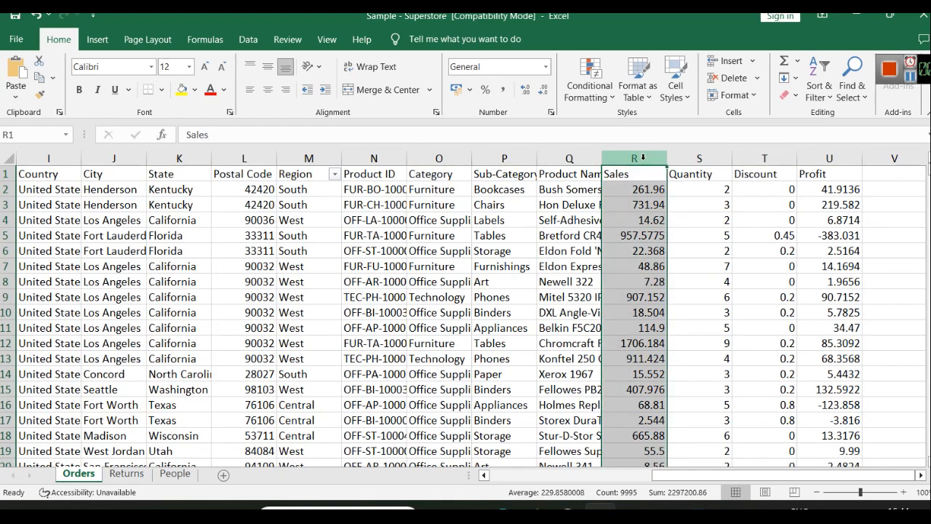
left_click(697, 158)
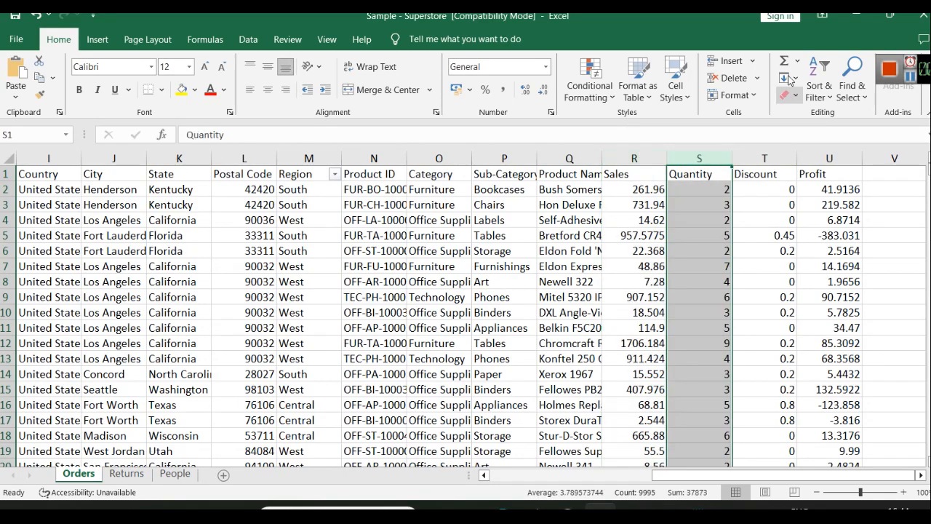
left_click(854, 16)
left_click(361, 265)
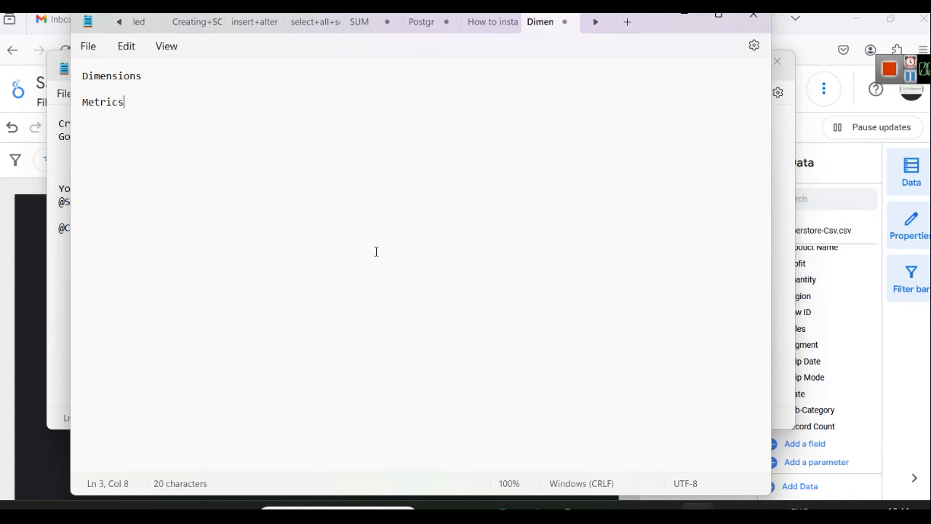
Step: Minimize the Dimensions and Metrics note and the other Notepad window
left_click(680, 16)
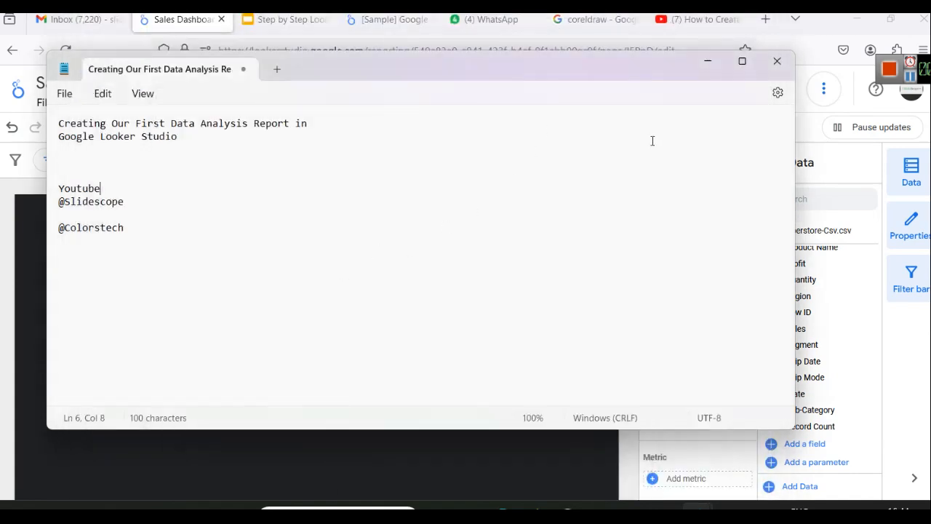
left_click(705, 63)
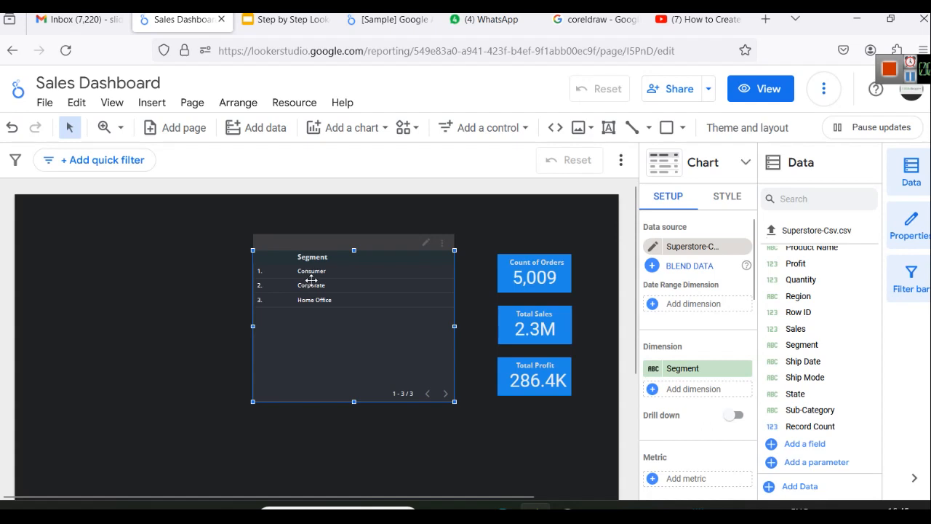
Step: Add Sales as the Segment table's metric and widen the table so the totals show fully
scroll(668, 384, "down", 2)
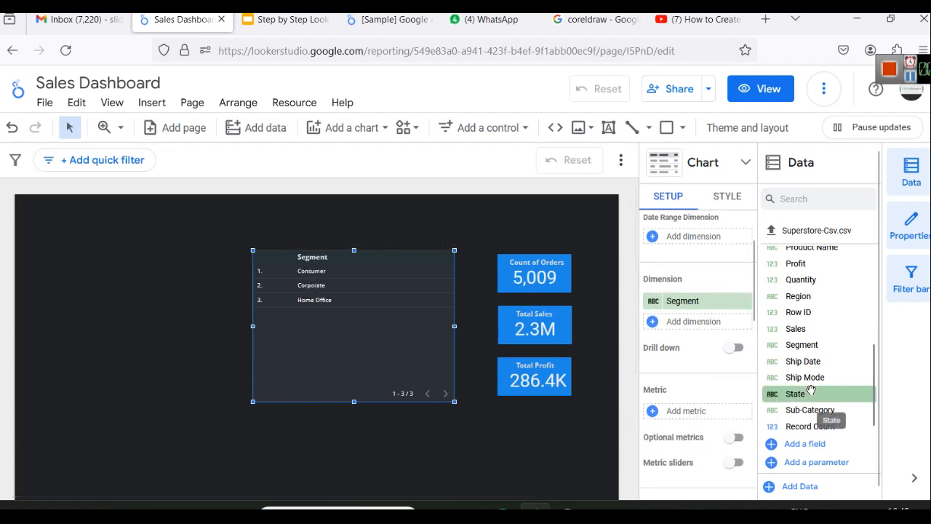
scroll(818, 408, "up", 5)
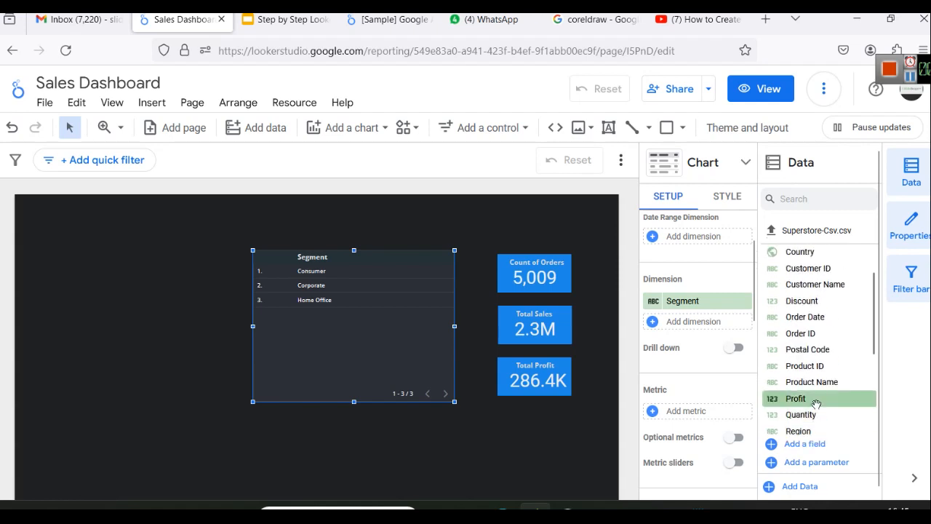
scroll(816, 367, "down", 5)
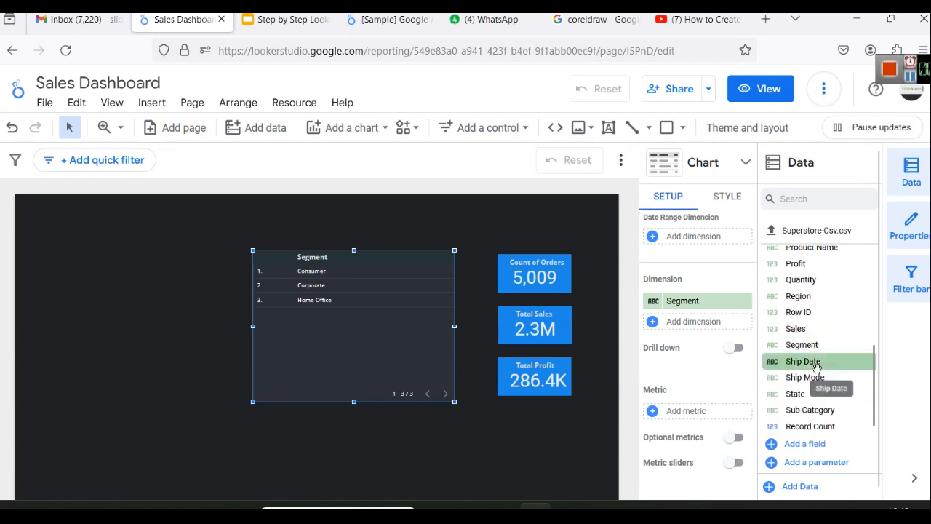
left_click_drag(826, 334, 694, 412)
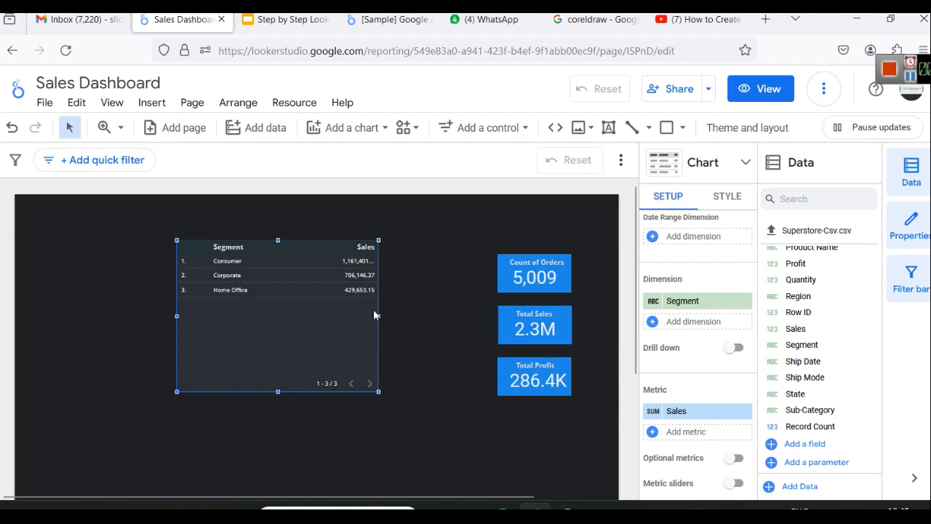
left_click_drag(380, 315, 422, 316)
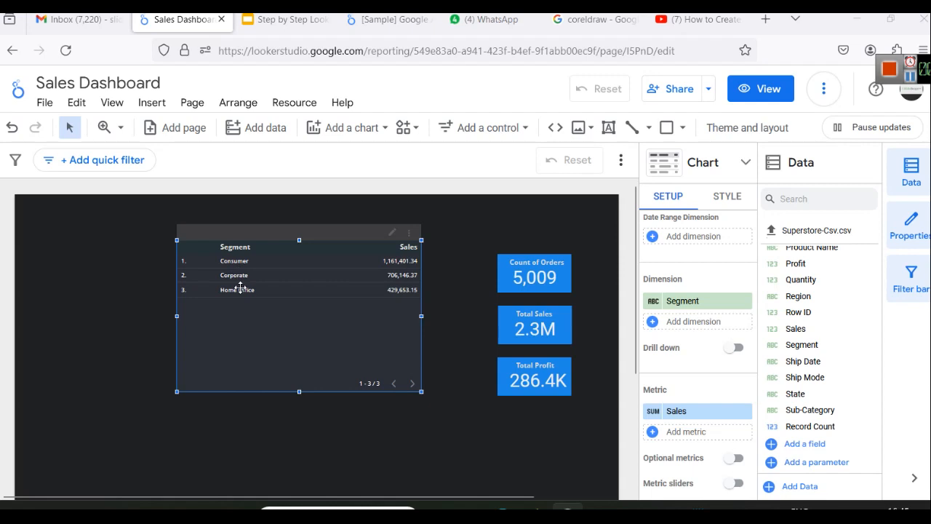
Step: Set the Segment table's label font size to 16px
left_click(727, 196)
scroll(680, 324, "down", 1)
scroll(680, 324, "down", 5)
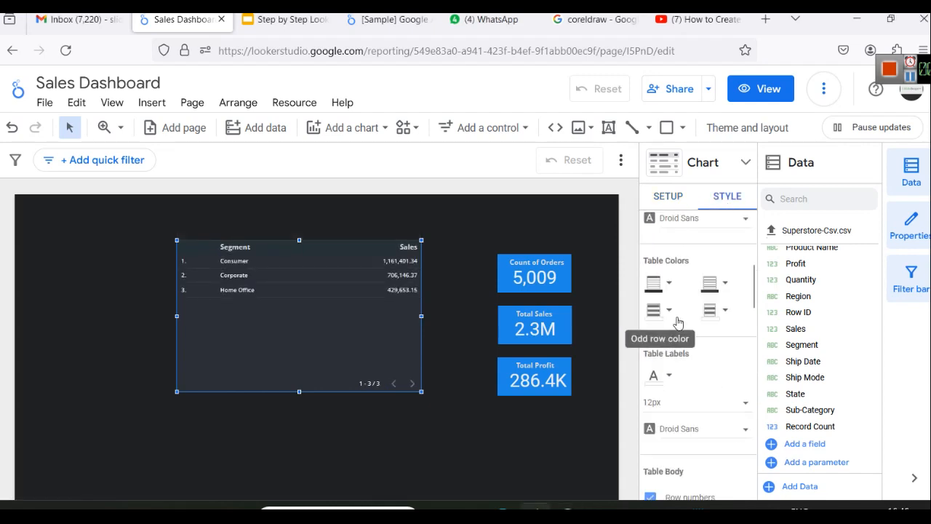
scroll(676, 317, "down", 1)
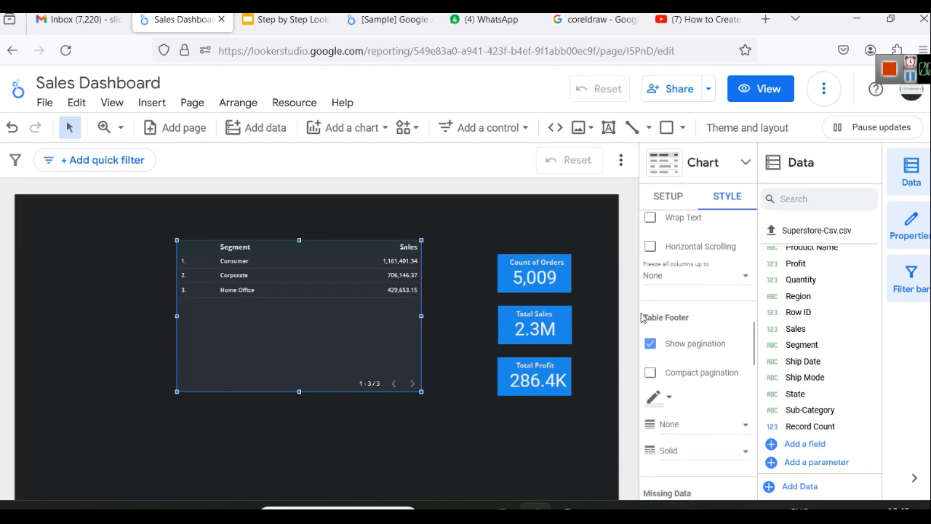
scroll(716, 318, "up", 4)
scroll(716, 317, "up", 1)
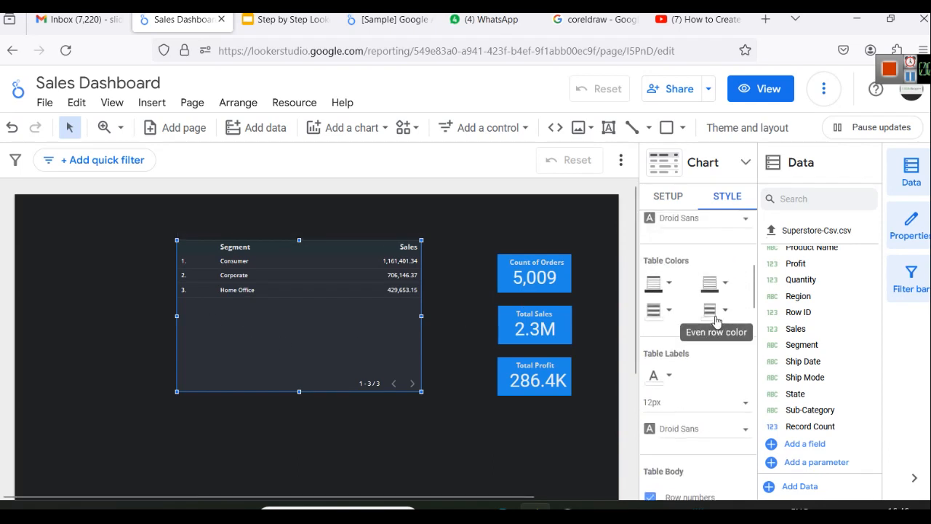
left_click(705, 401)
scroll(690, 445, "down", 1)
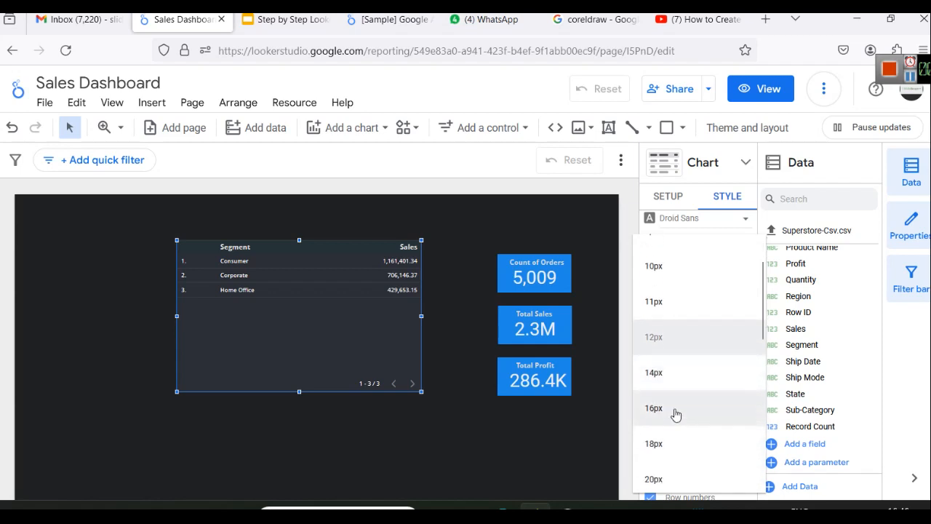
left_click(674, 414)
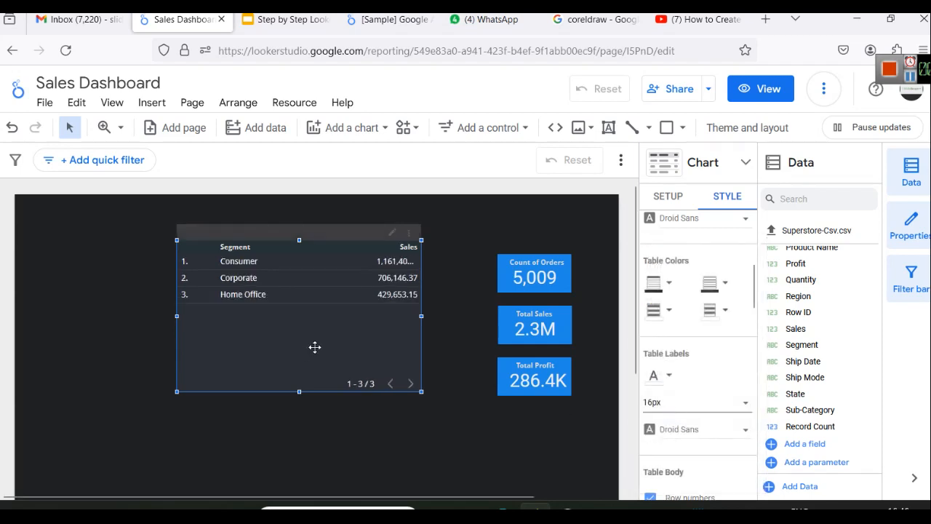
Step: Review the table's Setup options, then switch to the YouTube Power BI reference video
left_click(669, 197)
scroll(703, 446, "down", 3)
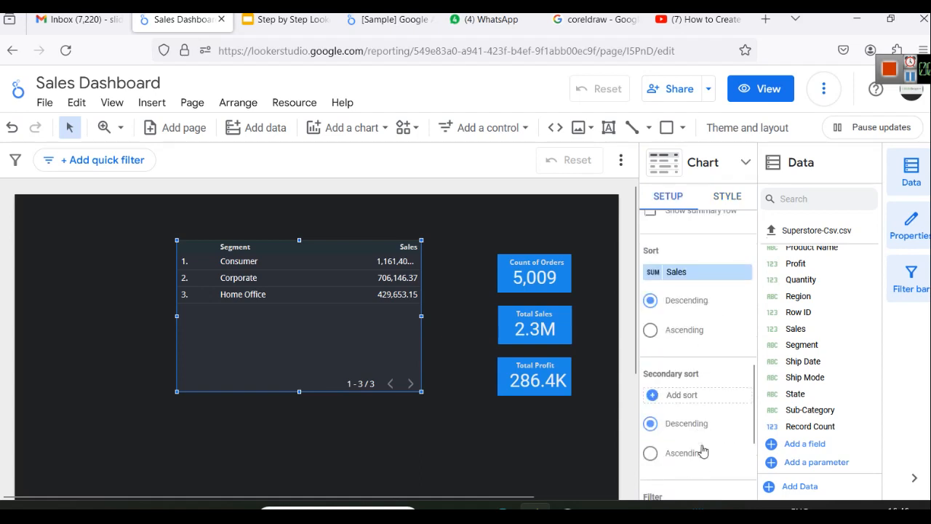
scroll(703, 451, "down", 2)
scroll(705, 442, "up", 10)
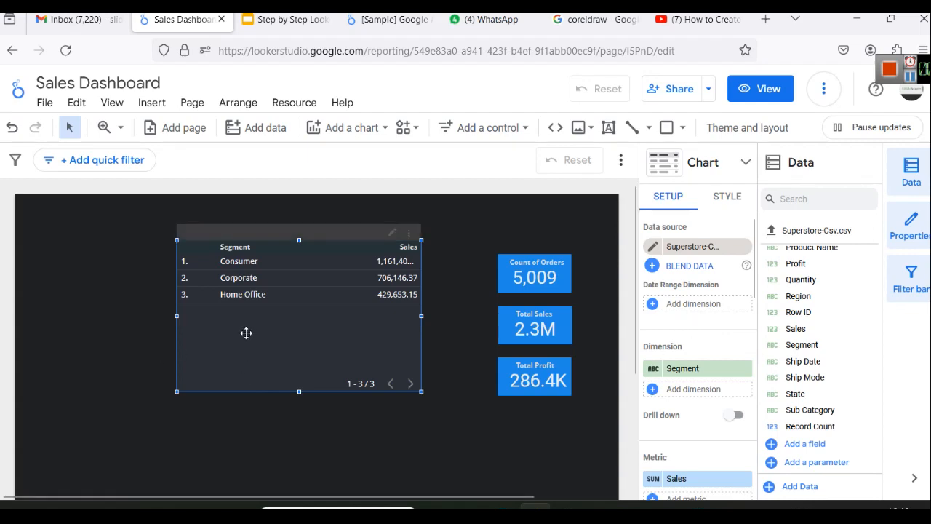
left_click(669, 19)
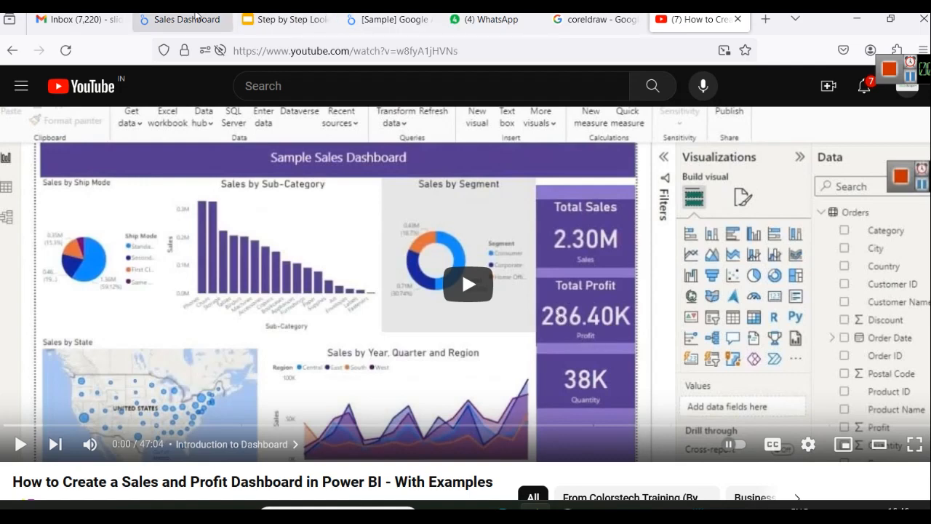
Step: Return to the Sales Dashboard and change the Segment table's chart type to Donut chart
left_click(185, 19)
left_click(743, 163)
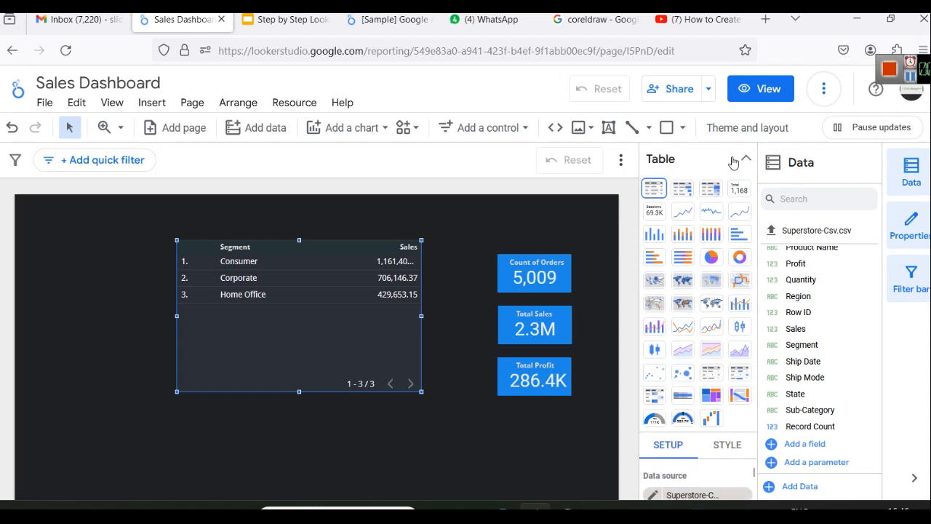
left_click(740, 259)
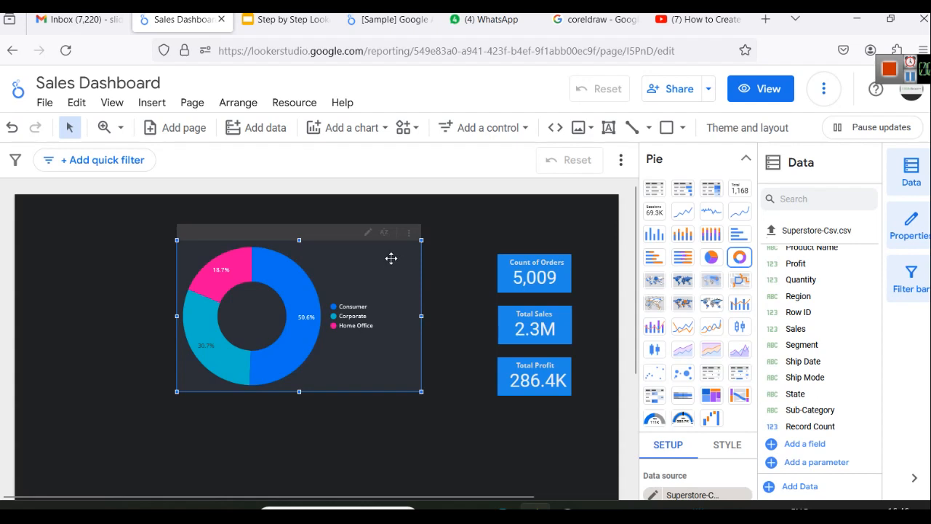
Step: Set the donut chart's Color by option to Slice order
left_click(749, 159)
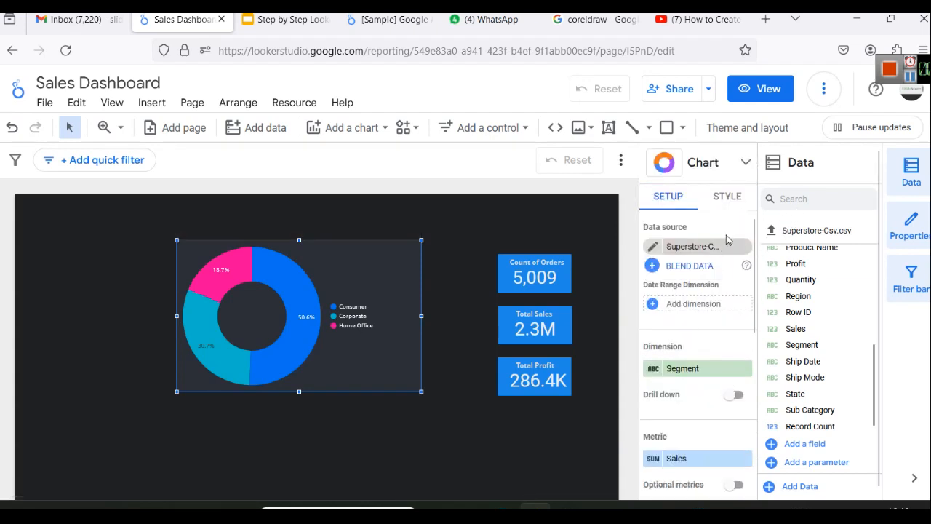
left_click(728, 196)
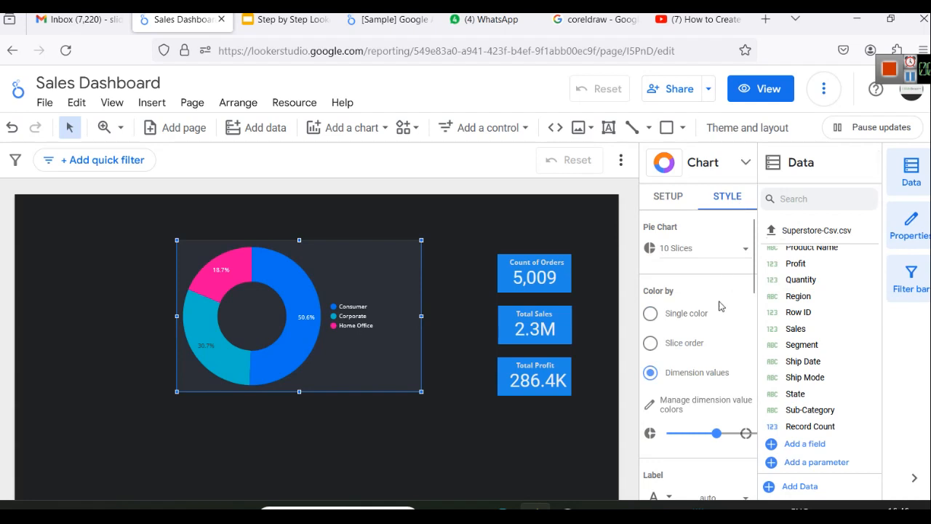
scroll(720, 305, "down", 2)
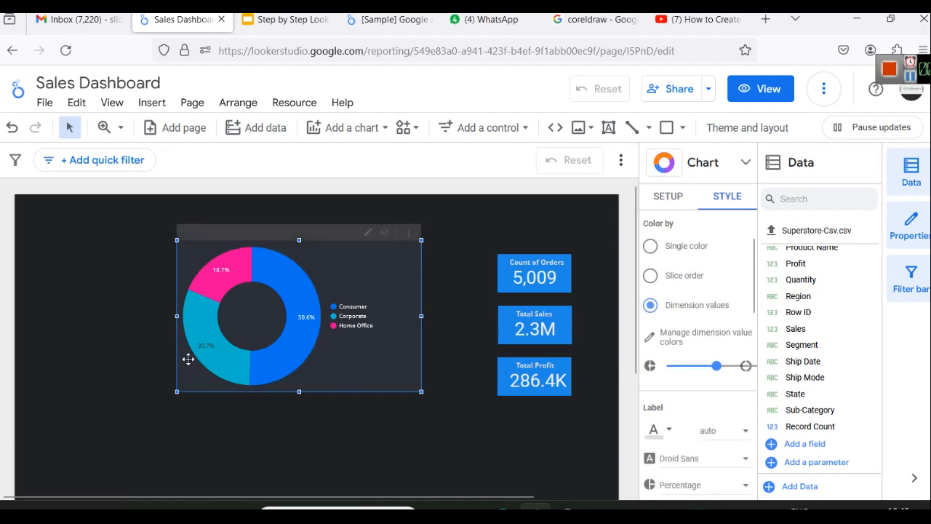
left_click(680, 279)
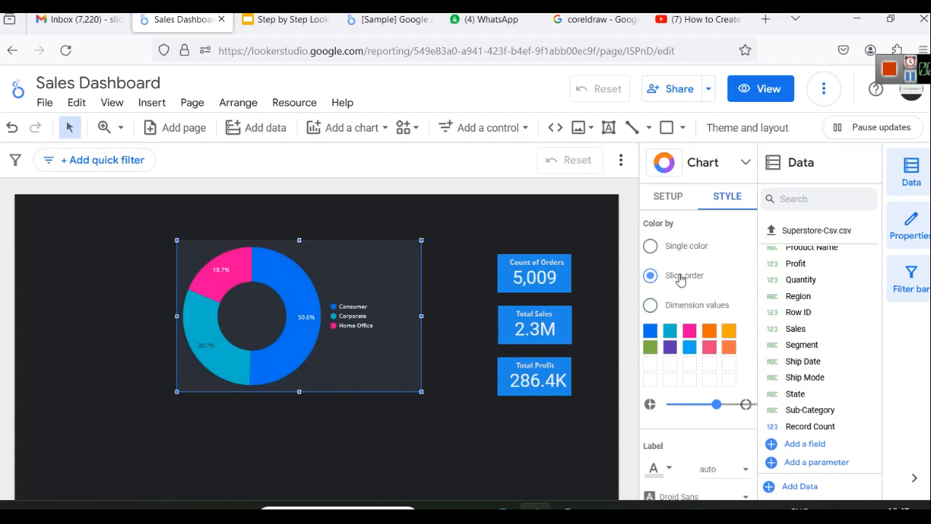
left_click(650, 246)
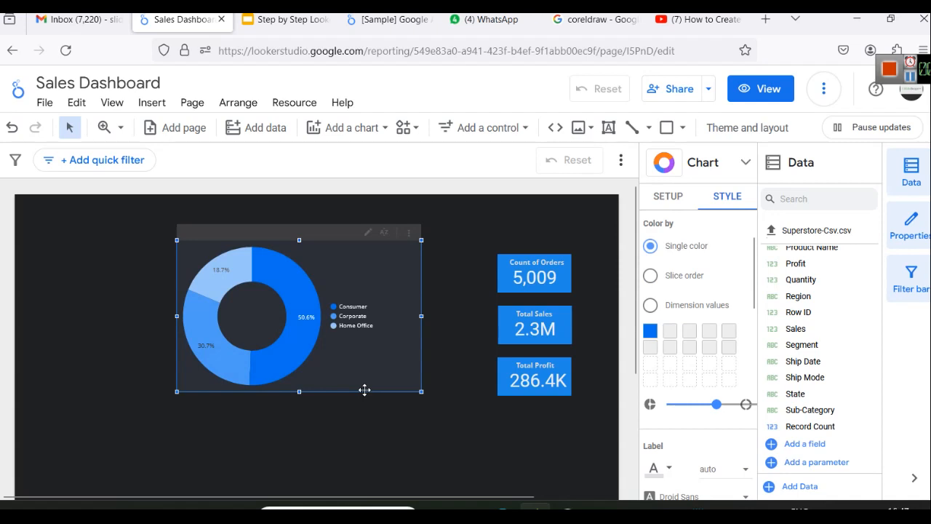
left_click(652, 276)
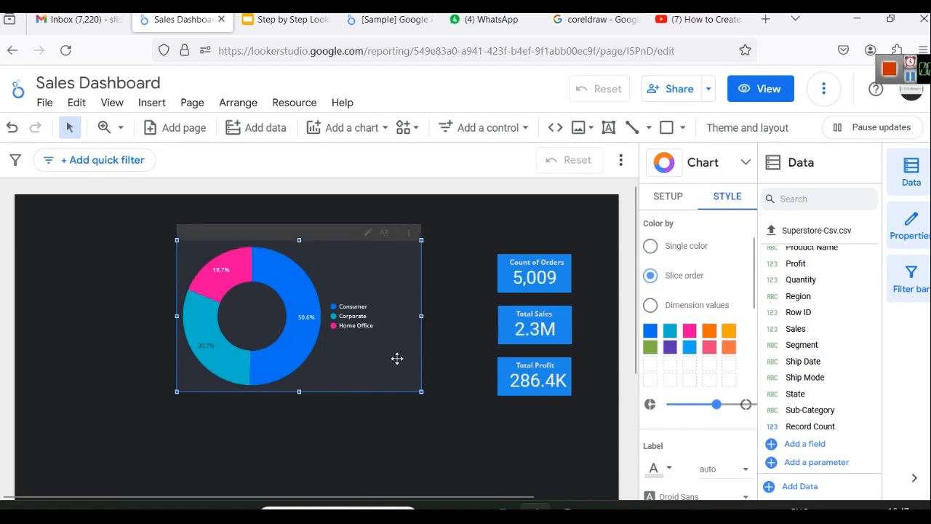
Step: Change the third (Home Office) slice colour from pink to yellow-orange
mouse_move(302, 283)
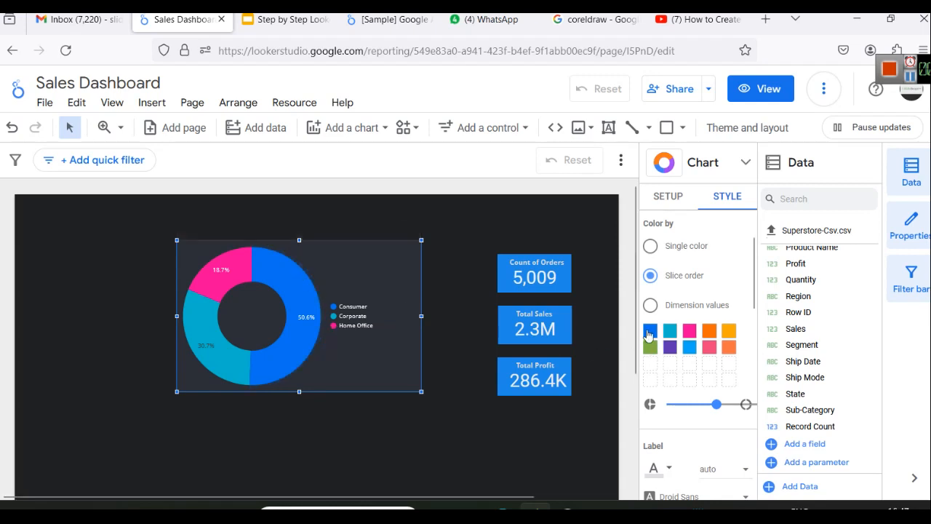
mouse_move(235, 361)
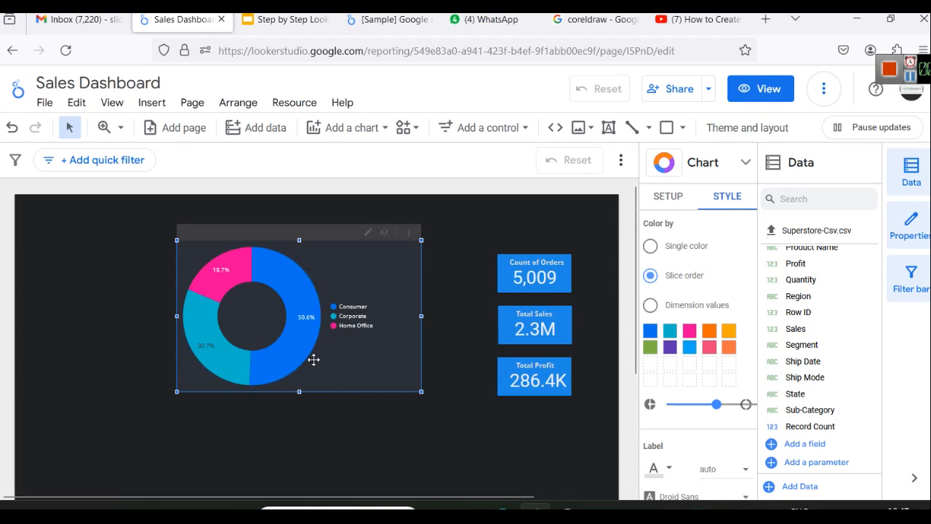
mouse_move(243, 260)
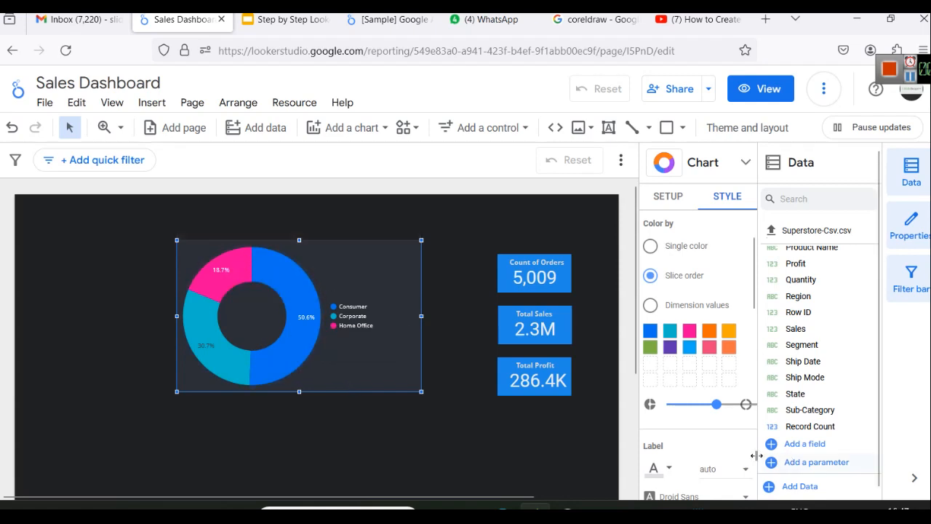
left_click(691, 333)
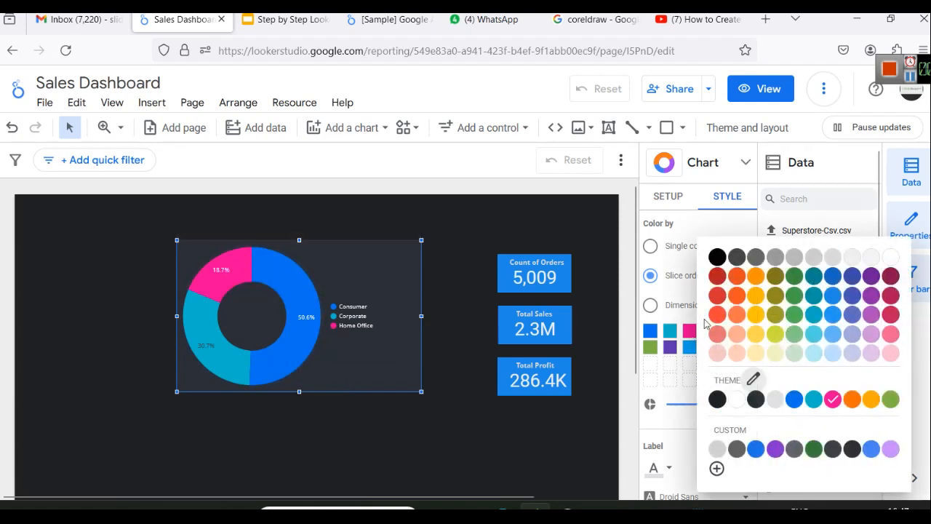
left_click(755, 296)
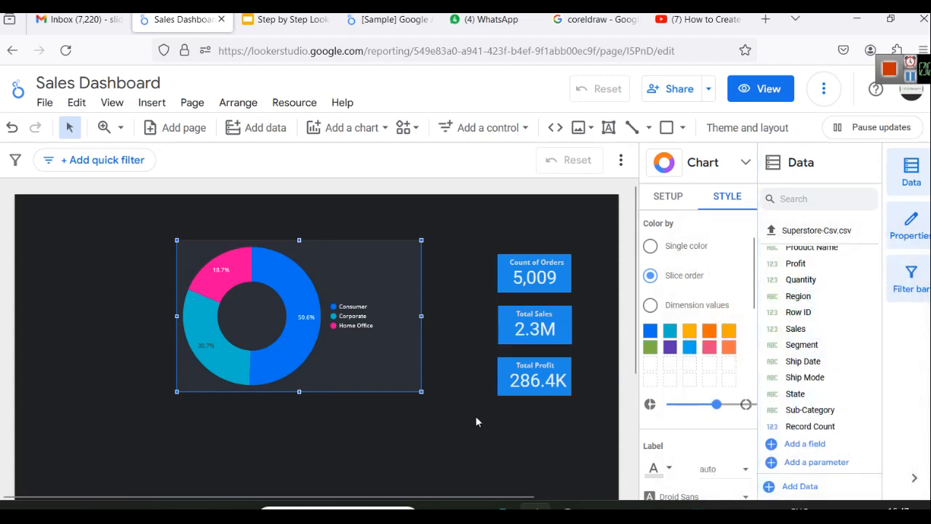
left_click(469, 437)
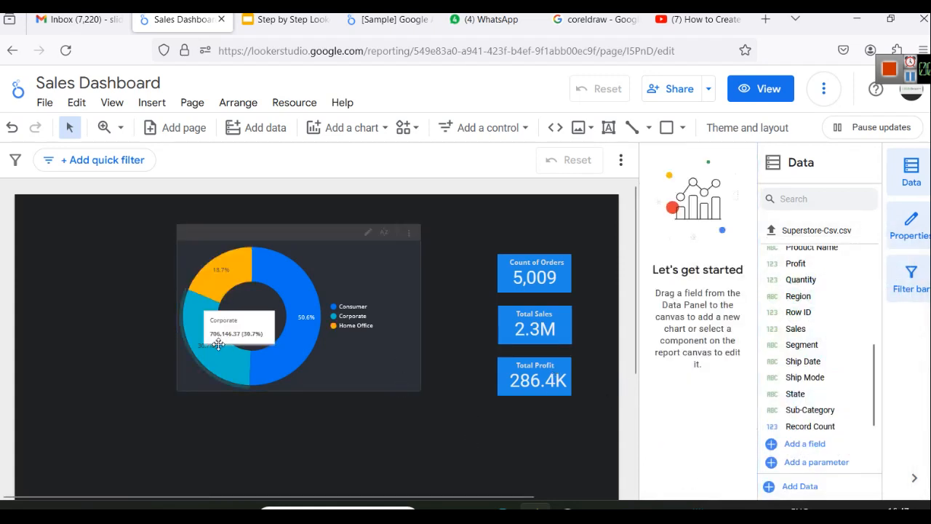
Step: Move the donut chart right and down and make it slightly shorter
left_click(344, 370)
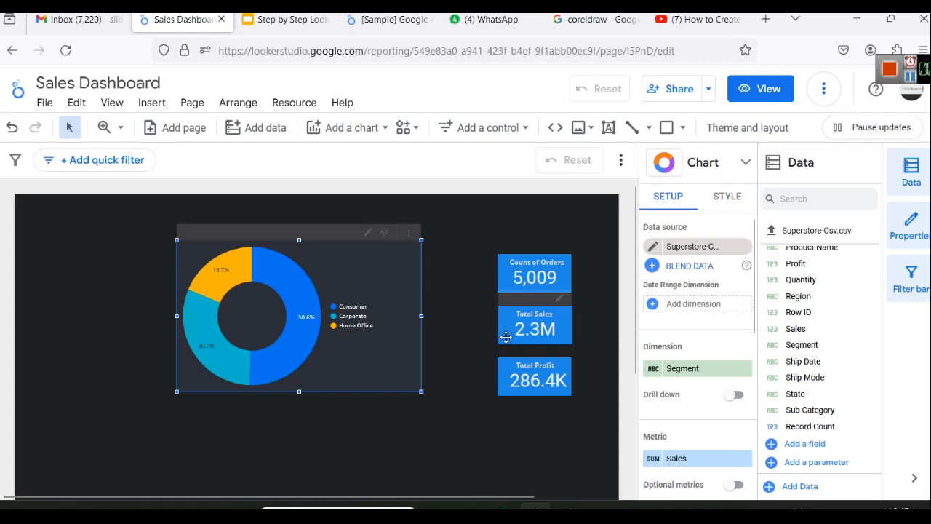
left_click_drag(396, 363, 438, 377)
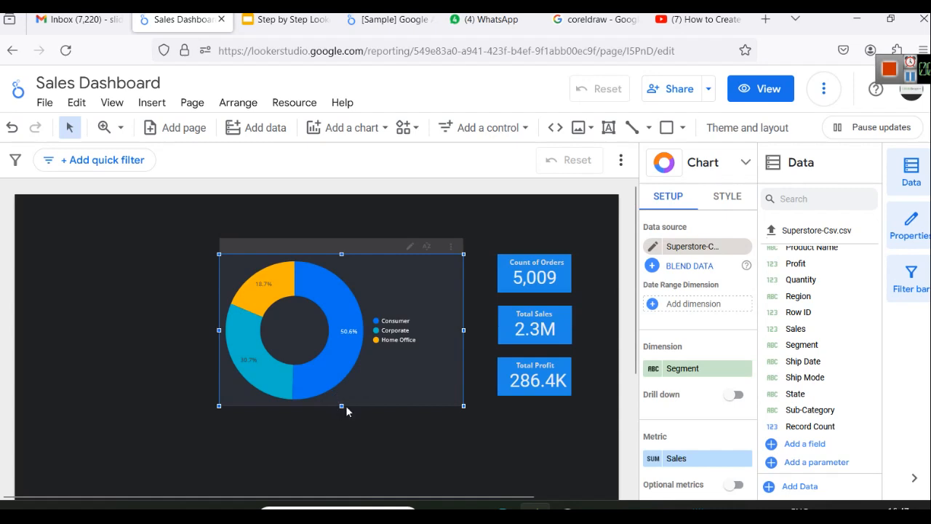
left_click_drag(341, 405, 343, 391)
left_click_drag(388, 369, 392, 359)
left_click(410, 418)
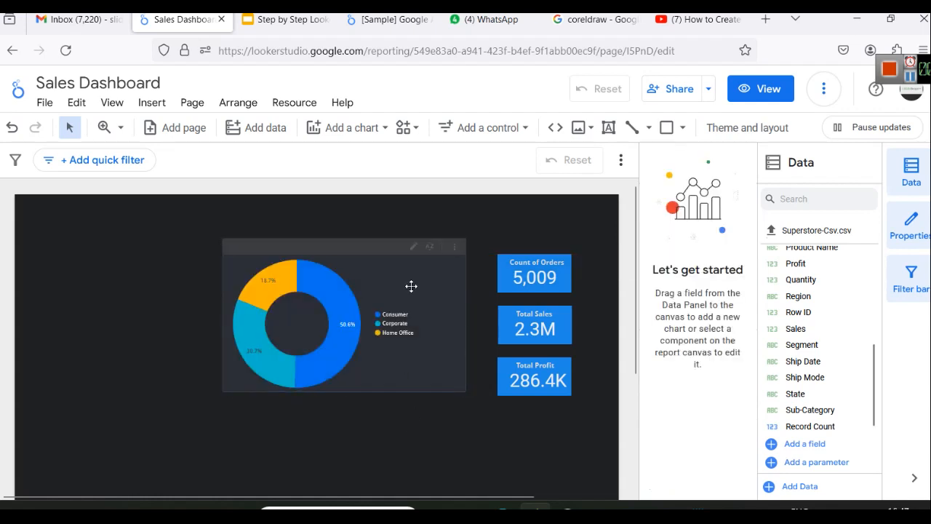
Step: Duplicate the Total Profit heading onto the donut's top-right and retype it as 'Segmentwise Total Sales'
left_click(529, 258)
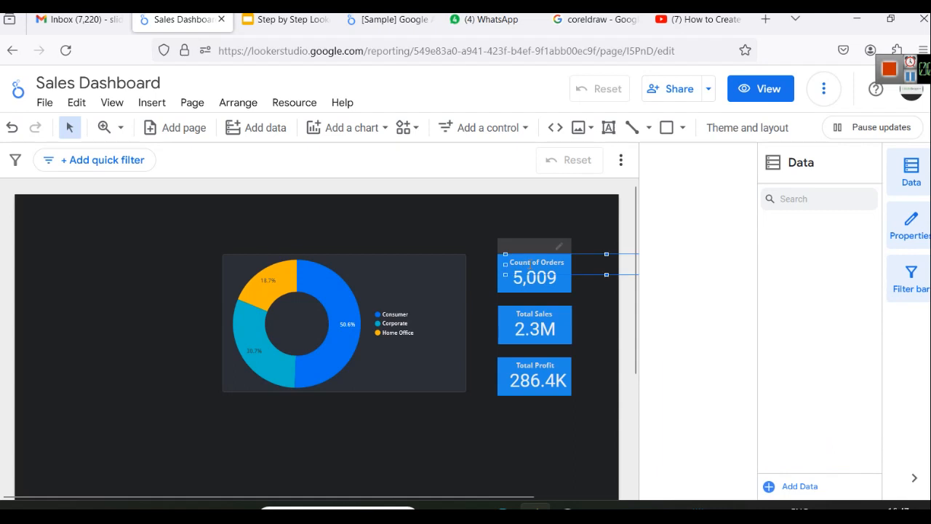
left_click(531, 366)
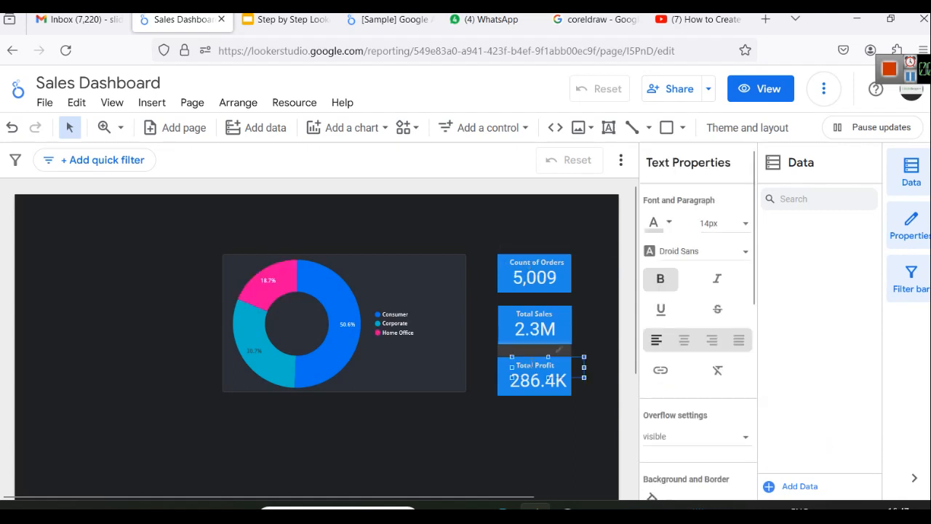
left_click(447, 288)
key("ctrl+v")
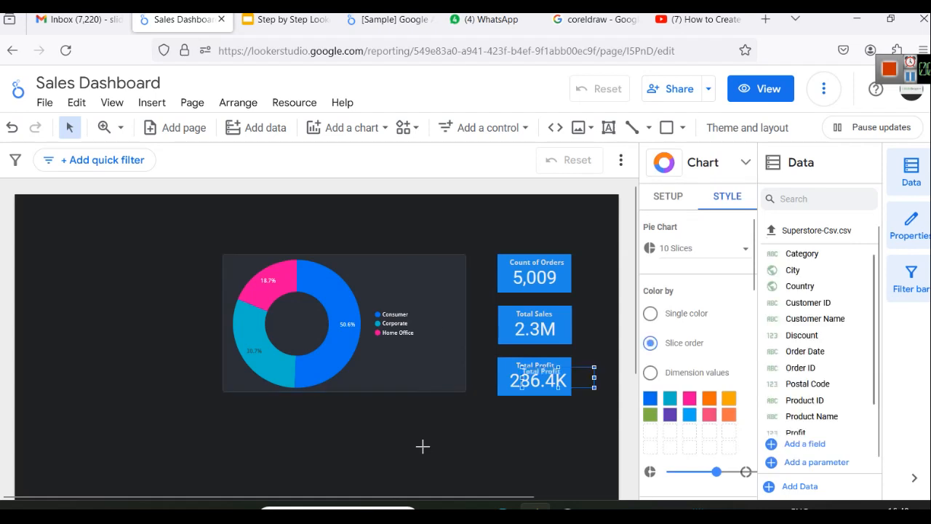
left_click(536, 406)
left_click(582, 381)
left_click_drag(579, 370, 445, 263)
double_click(399, 270)
key("ctrl+a")
type("Segmentw")
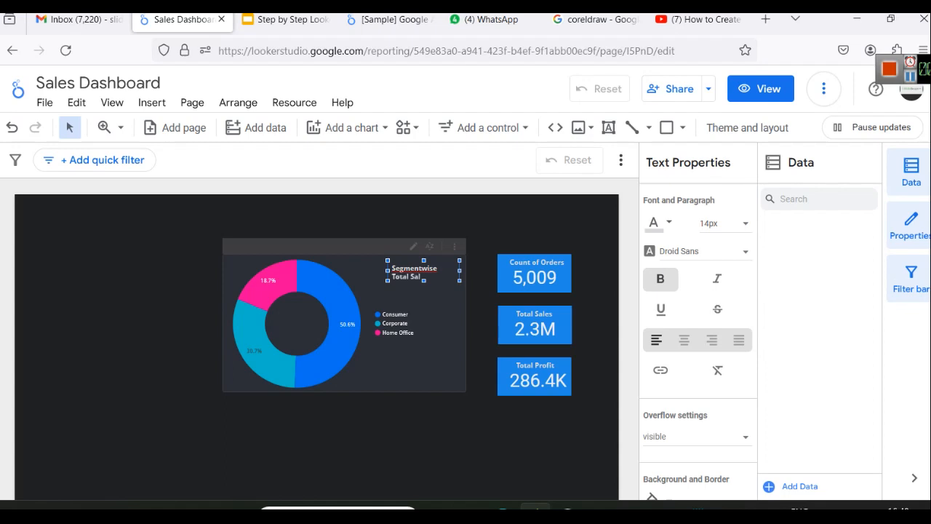
Step: Correct the title to 'Segment-wise Total Sales' and widen it to fit one line
right_click(410, 267)
left_click(468, 88)
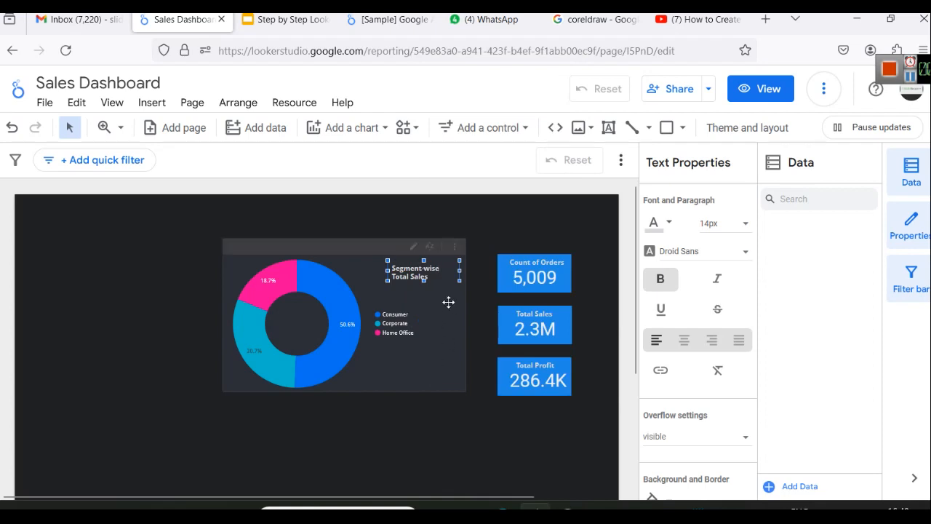
left_click_drag(387, 270, 353, 270)
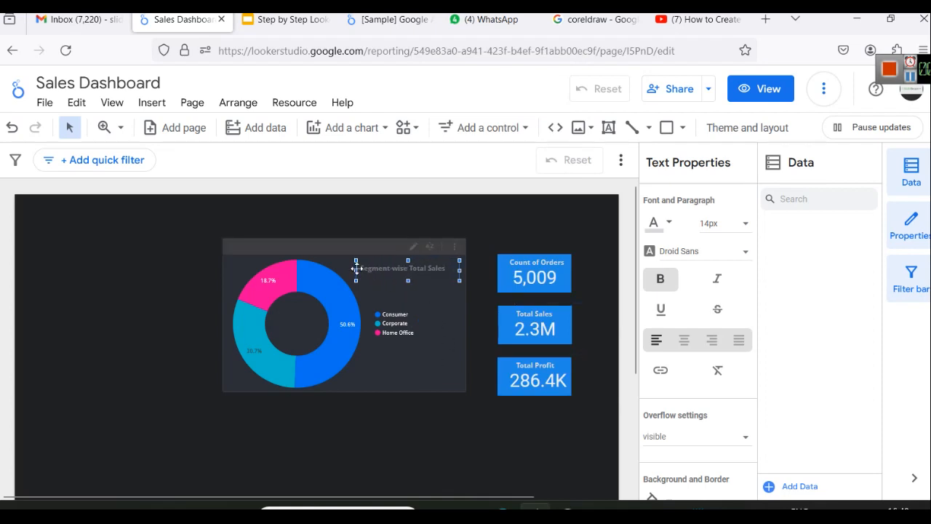
Step: Shift the donut chart slightly right and bring up its Style options
left_click(424, 367)
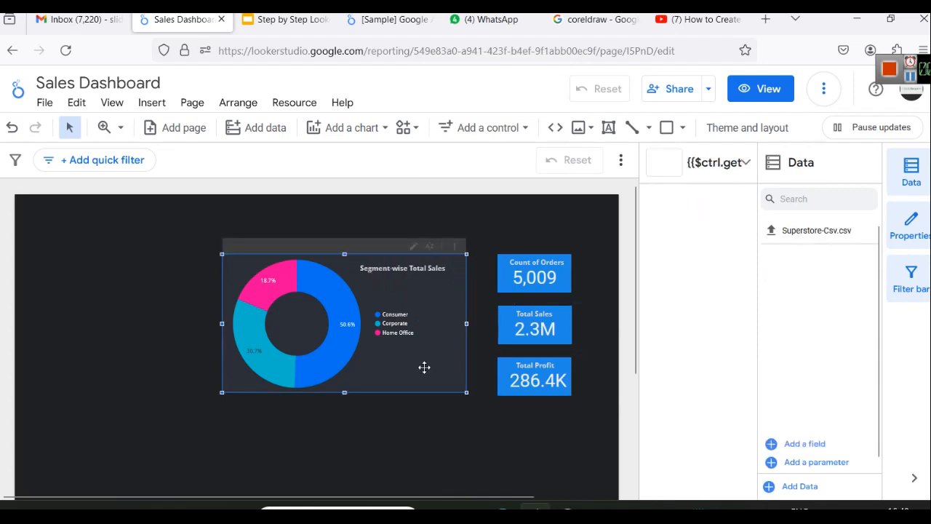
left_click(468, 432)
left_click_drag(428, 376, 440, 376)
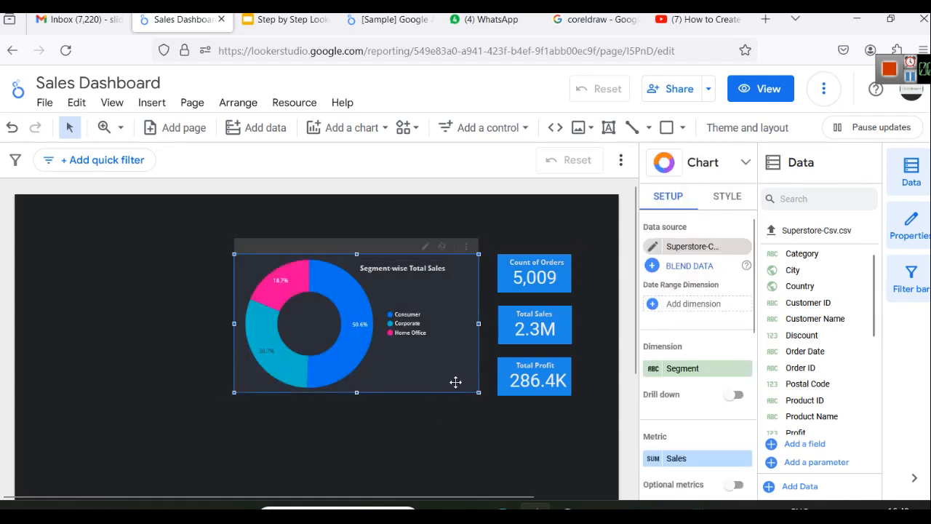
left_click(727, 196)
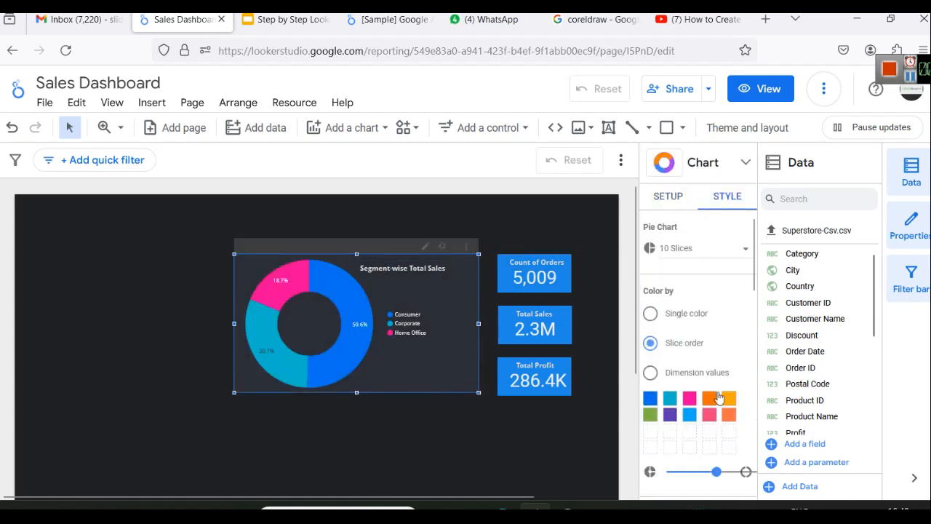
scroll(630, 368, "down", 5)
scroll(400, 368, "up", 4)
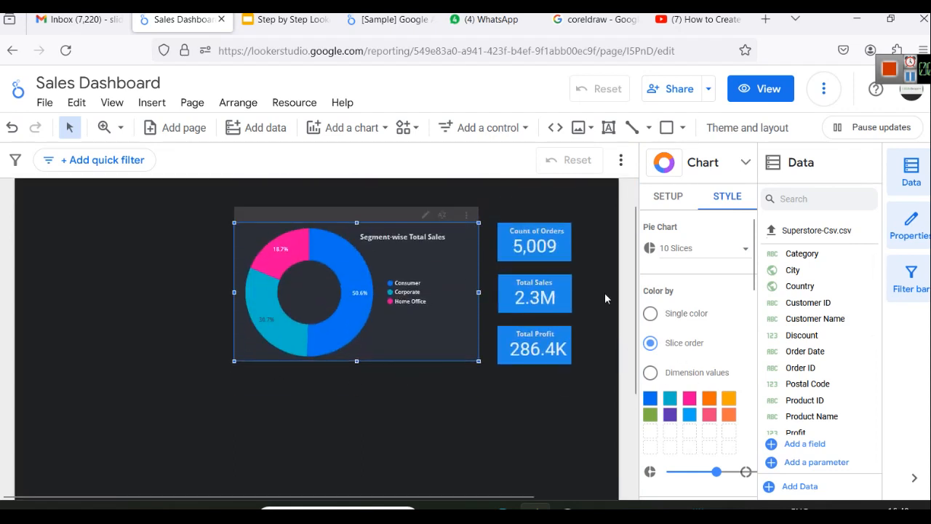
scroll(699, 302, "down", 4)
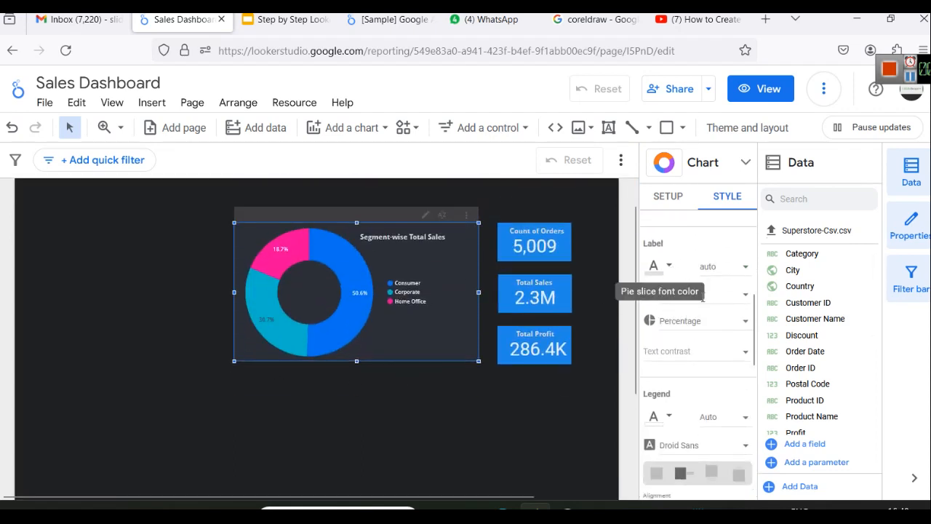
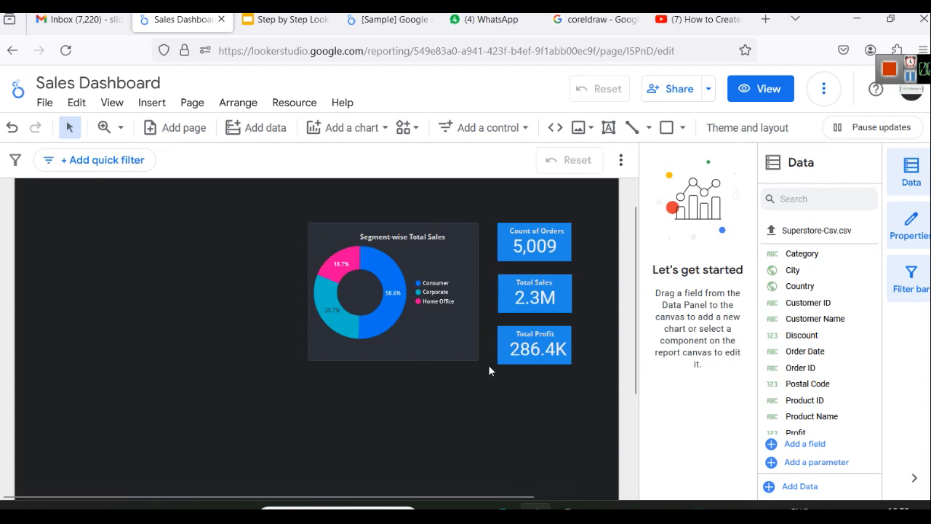
left_click(699, 19)
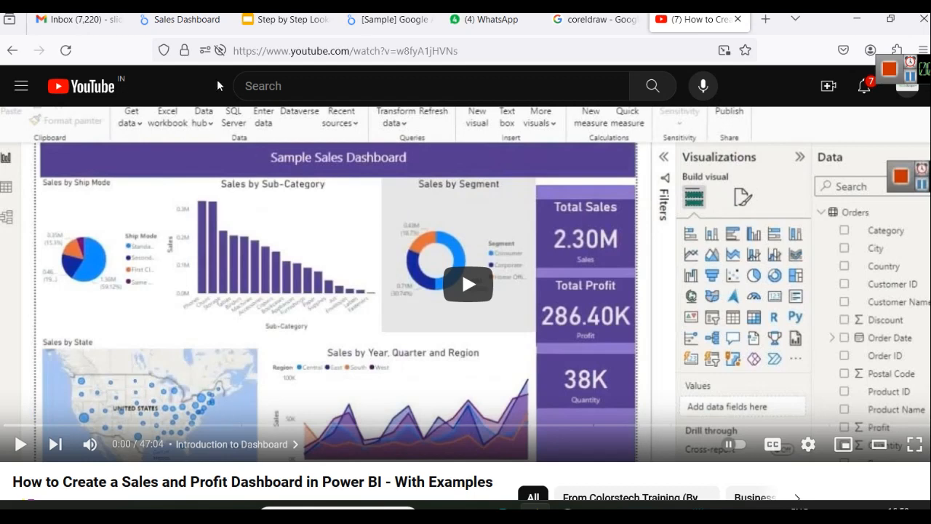
left_click(206, 29)
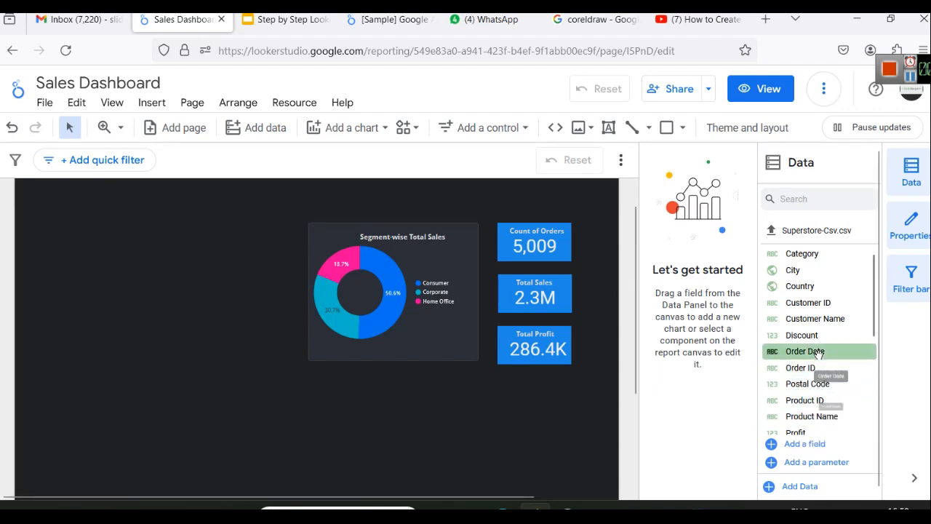
Step: Try dropping the Sub-Category field onto the canvas, then bring up the Add a chart list
scroll(821, 382, "down", 5)
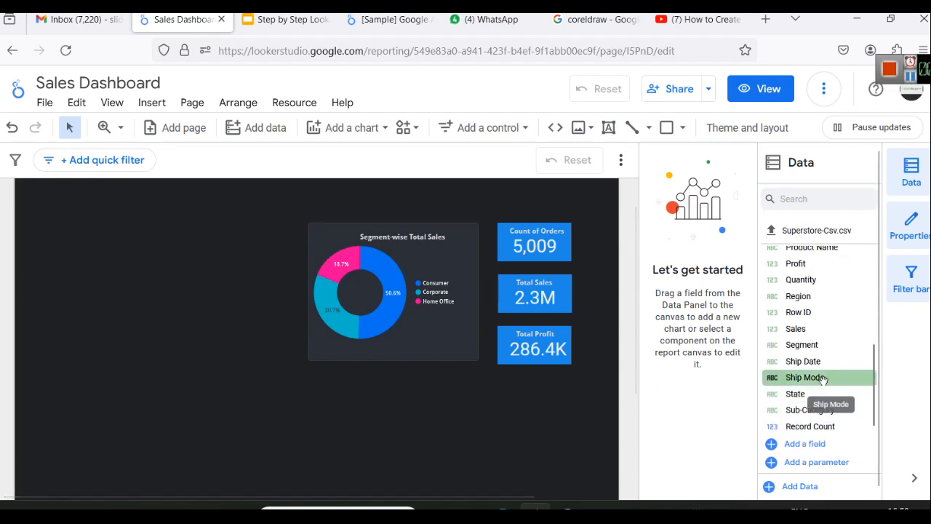
scroll(822, 385, "down", 1)
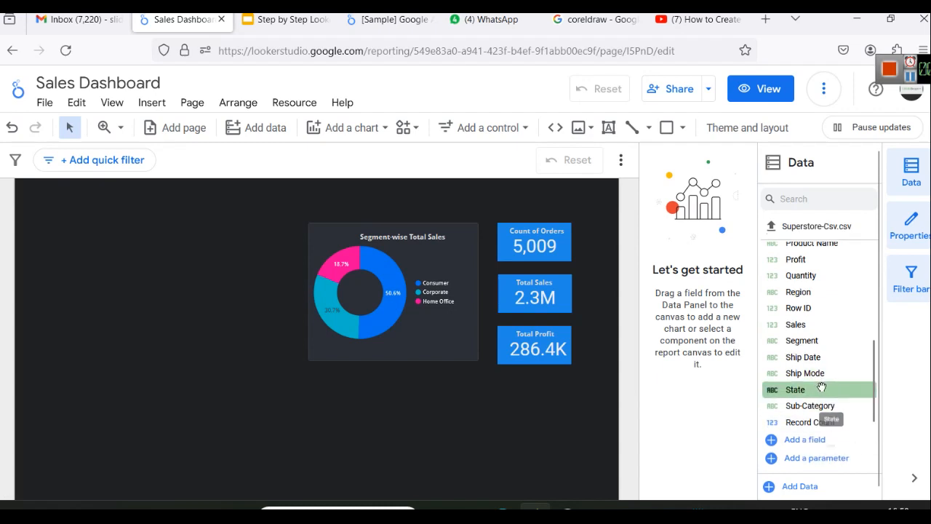
mouse_move(827, 402)
left_mouse_down()
mouse_move(769, 391)
mouse_move(287, 386)
mouse_move(141, 288)
mouse_move(67, 218)
mouse_move(812, 411)
left_mouse_up()
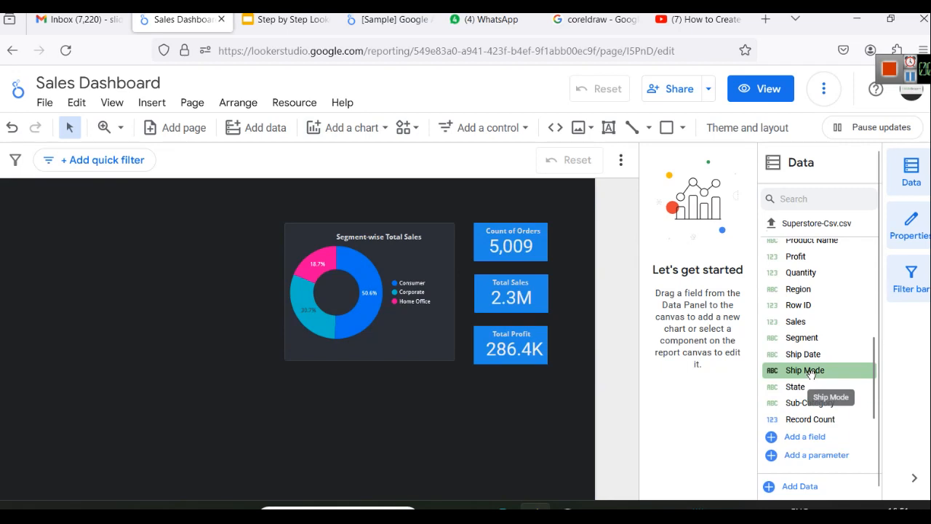
left_click(355, 128)
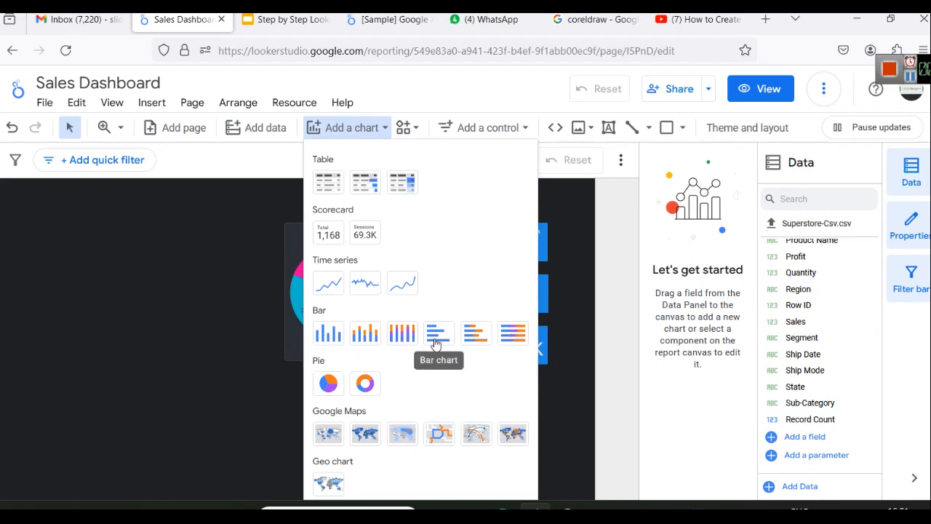
Step: After checking the reference video, place a vertical column chart left of the donut
left_click(698, 19)
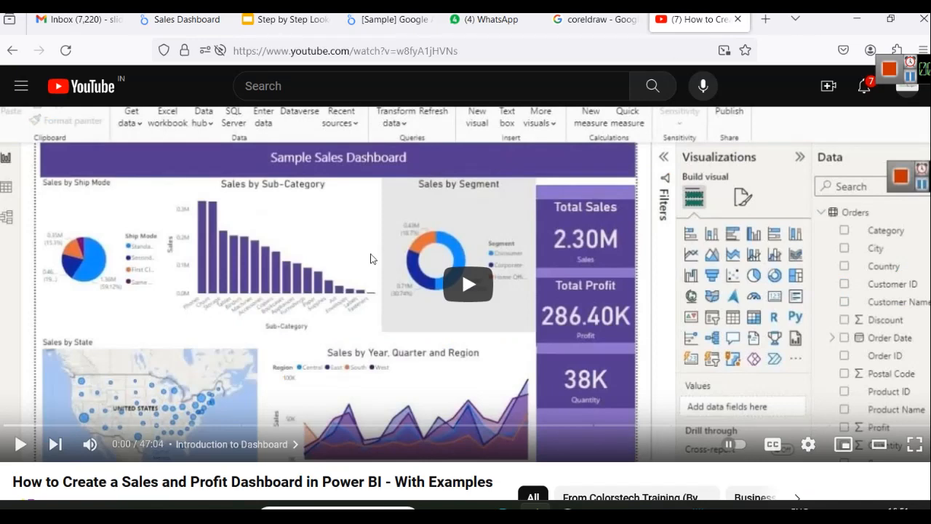
left_click(187, 19)
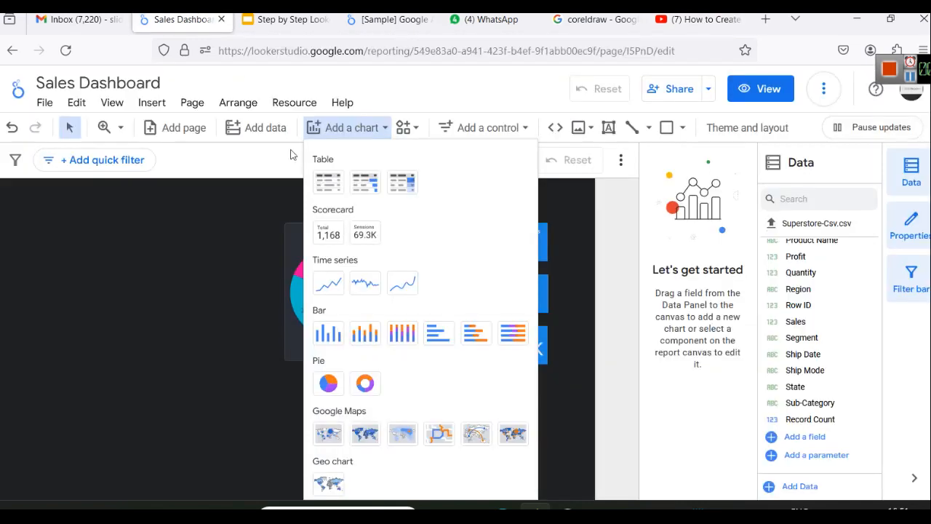
left_click(323, 335)
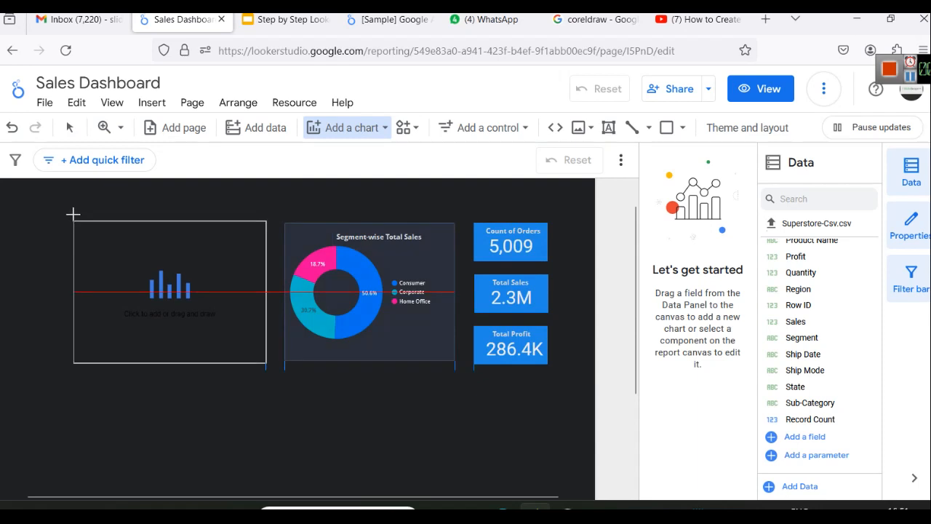
left_click(73, 214)
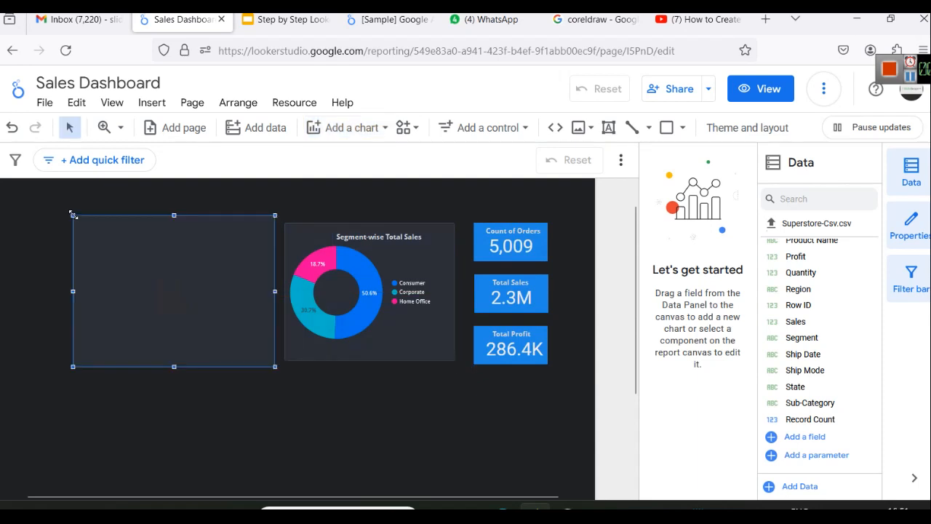
left_click(323, 424)
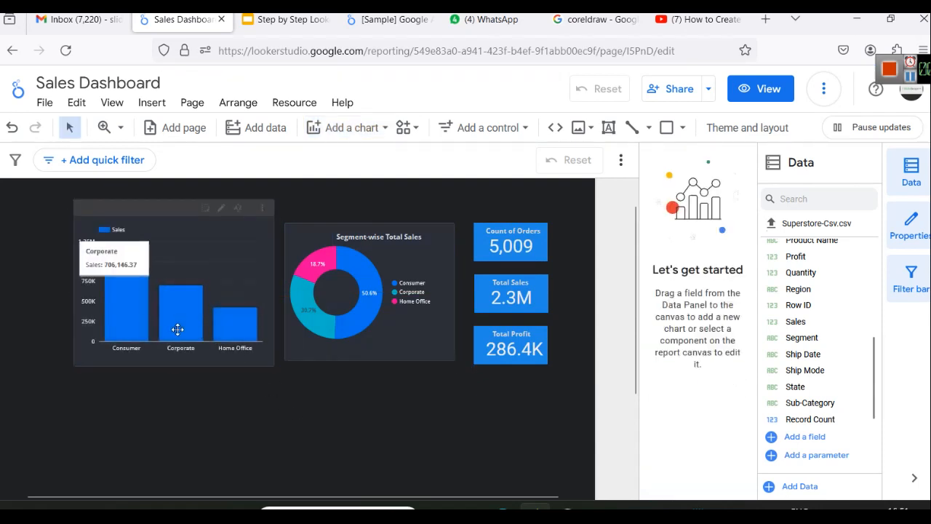
Step: Switch the column chart's dimension from Segment to Sub-Category and make it slightly shorter
left_click(195, 251)
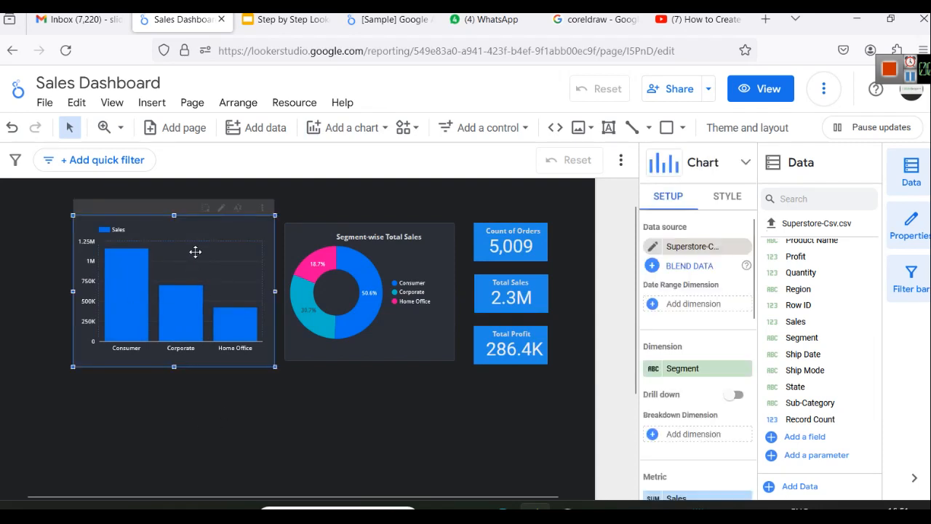
left_click(707, 371)
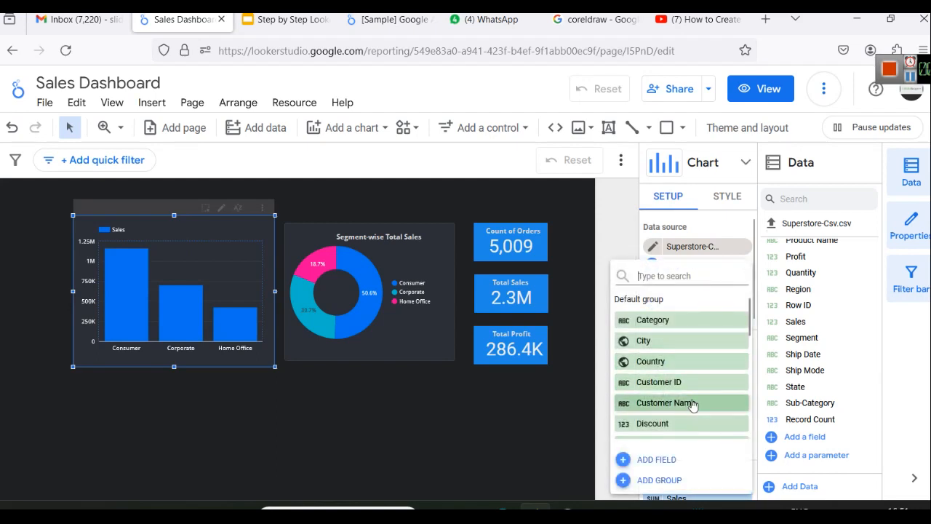
scroll(687, 397, "down", 4)
scroll(681, 386, "down", 1)
left_click(675, 430)
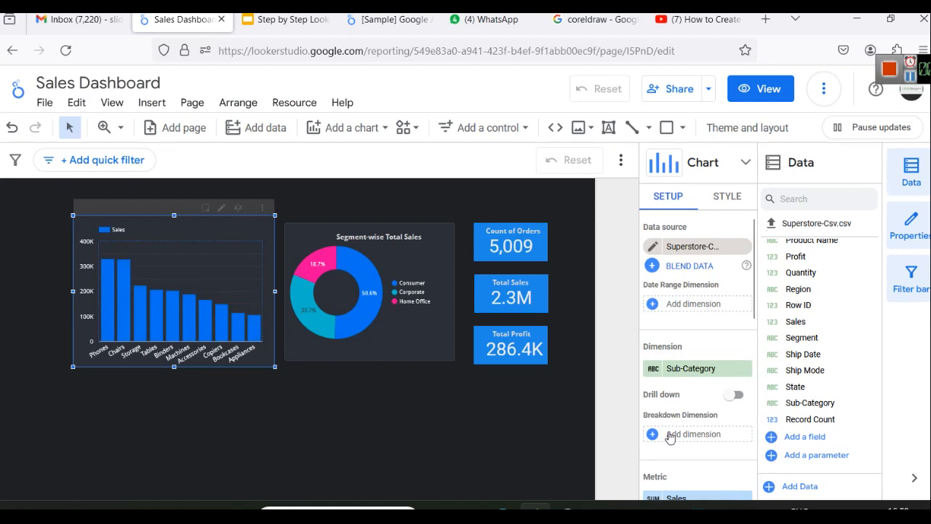
scroll(717, 437, "down", 3)
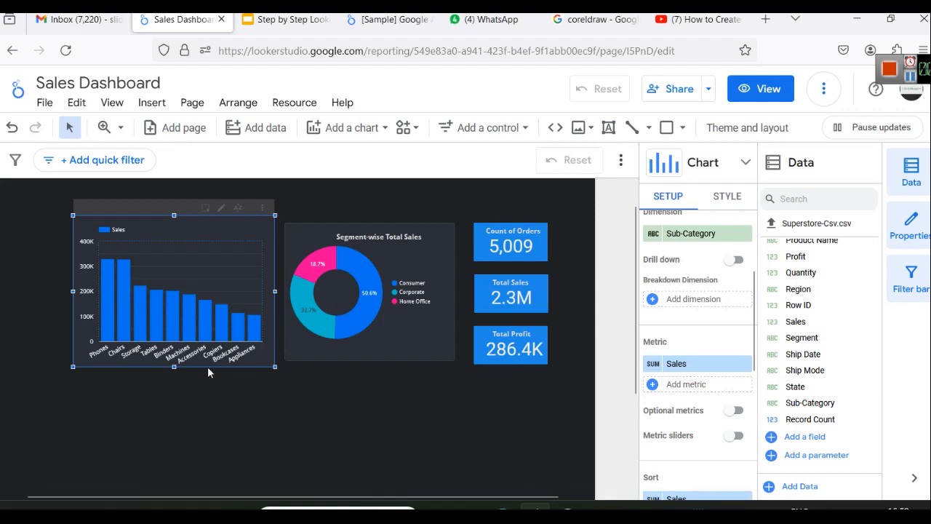
left_click_drag(177, 369, 175, 360)
left_click(194, 411)
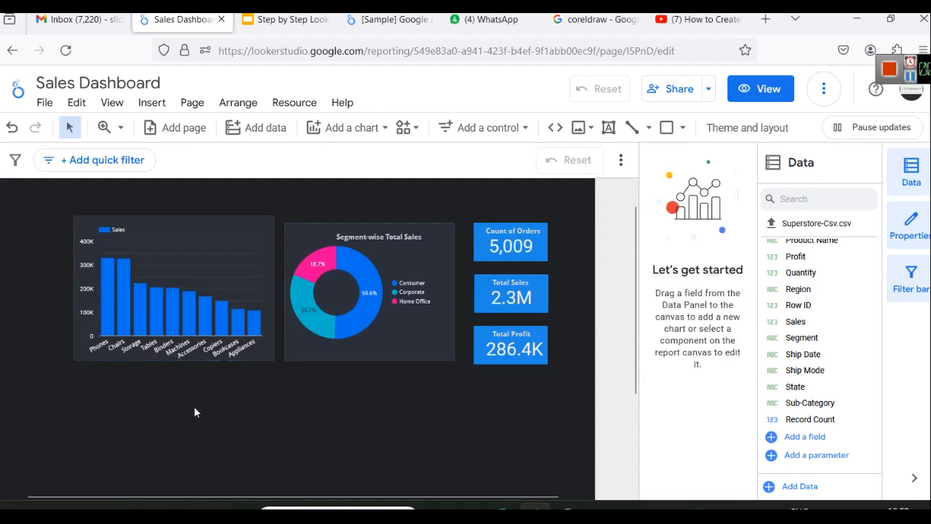
Step: Lower the bar chart's top edge slightly and glance through the Insert list
left_click(157, 245)
left_click_drag(174, 215, 175, 222)
left_click(353, 398)
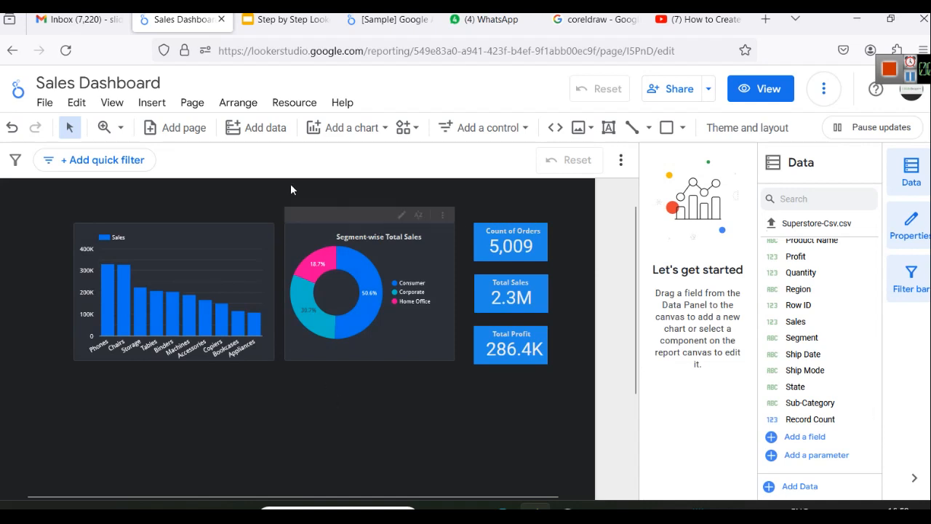
left_click(153, 102)
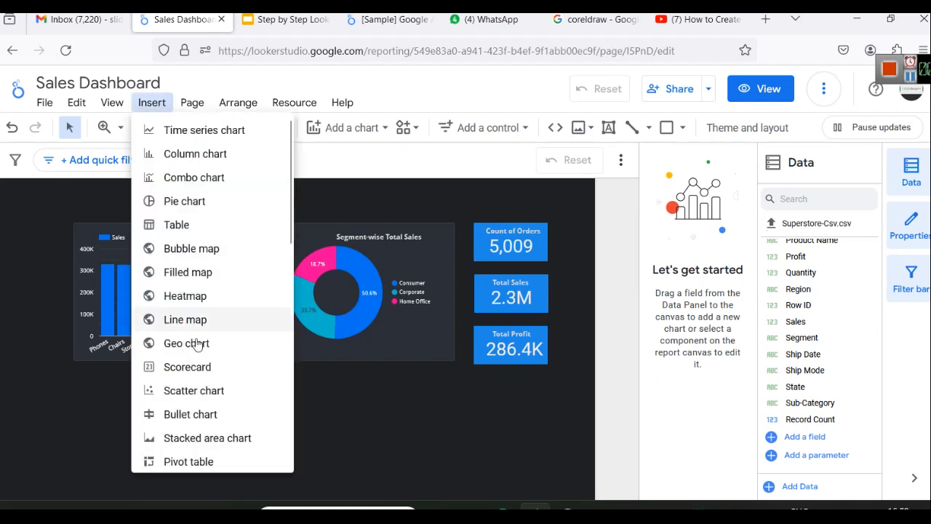
scroll(210, 387, "down", 3)
left_click(335, 447)
Step: Duplicate the Segment-wise Total Sales title and move the copy to the bar chart's top
left_click(411, 239)
key("ctrl+c")
key("ctrl+v")
left_click_drag(422, 248, 239, 234)
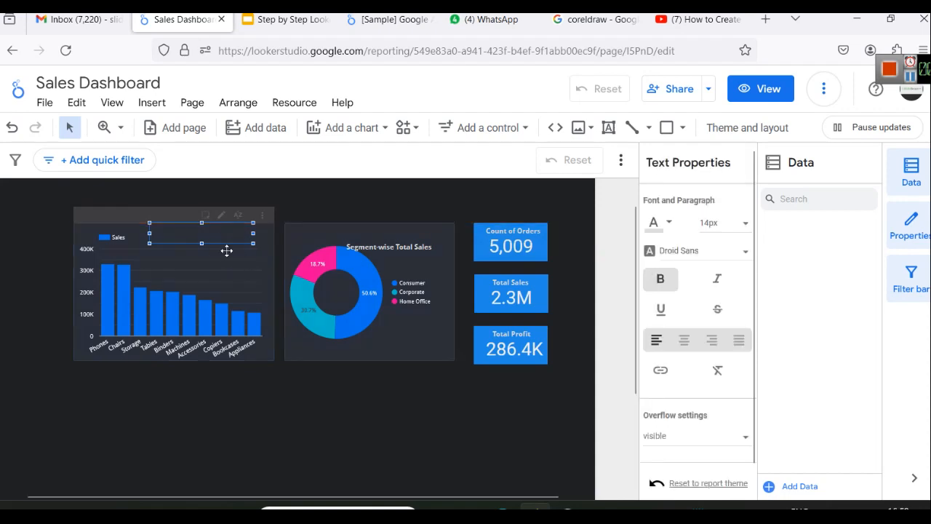
left_click(267, 424)
Step: Retype the copied title as 'Sub-Category Wise Sales' and slide the bar chart back beneath it
left_click(197, 247)
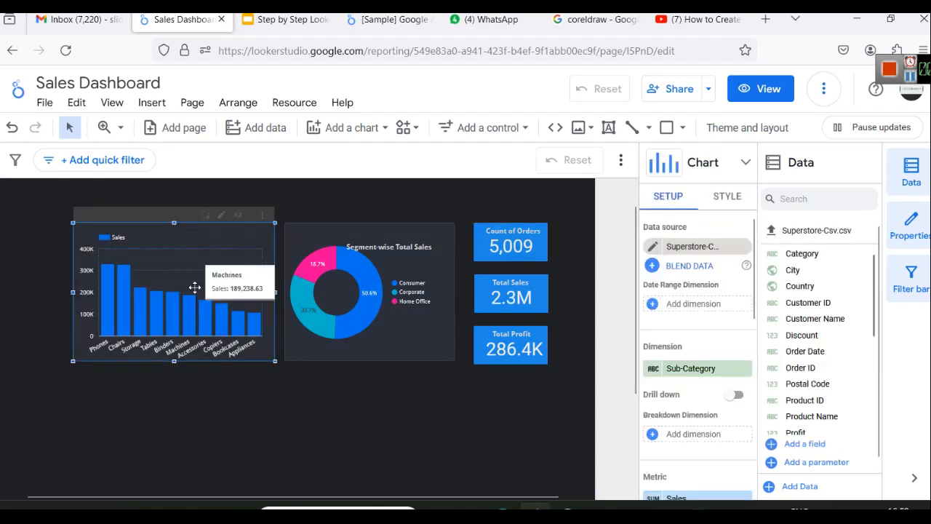
left_click_drag(230, 260, 230, 342)
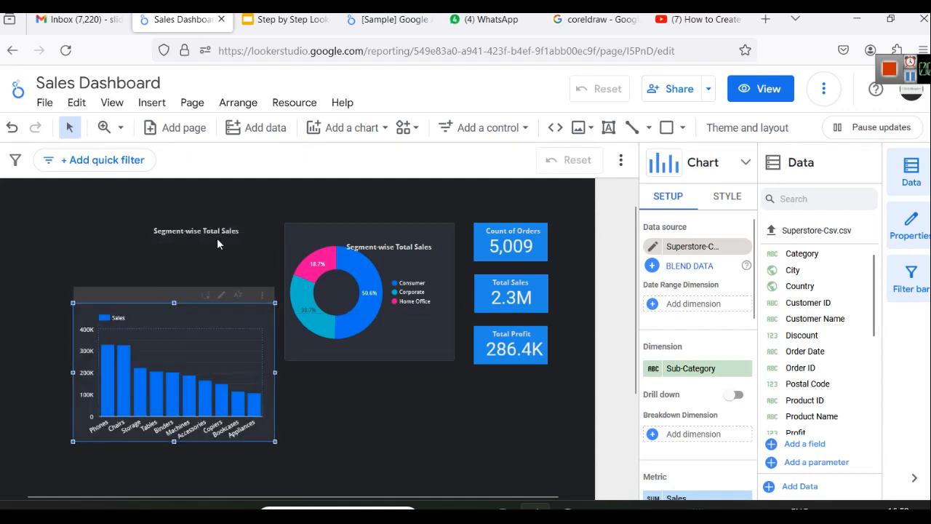
left_click(214, 231)
double_click(214, 230)
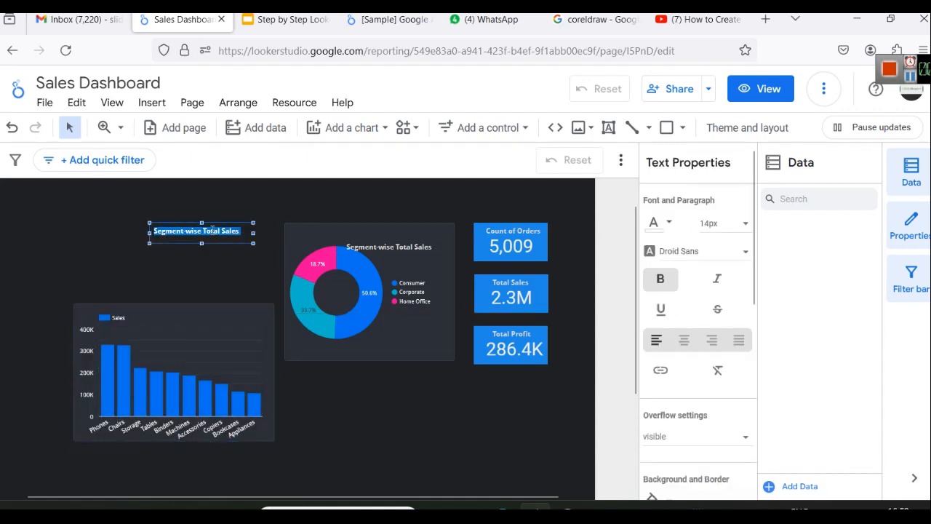
type("Sub-Category W")
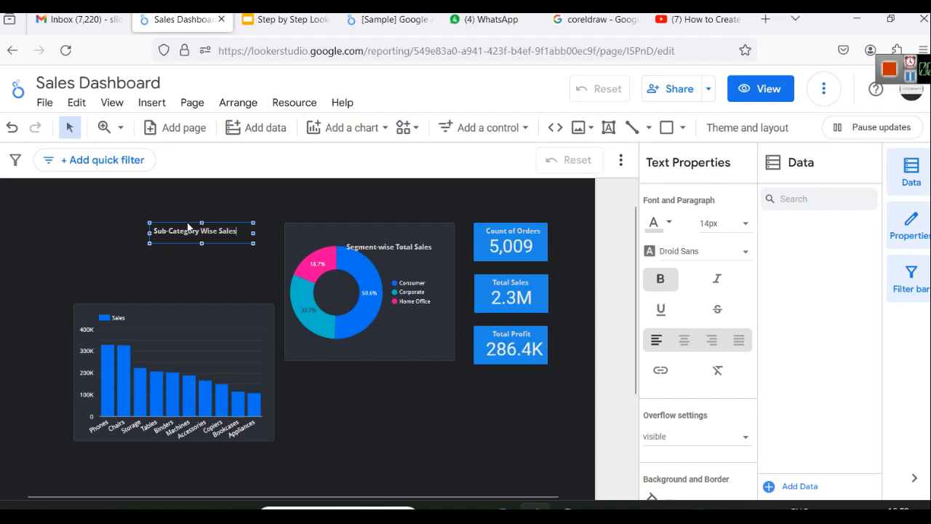
left_click_drag(214, 322, 216, 242)
left_click(281, 392)
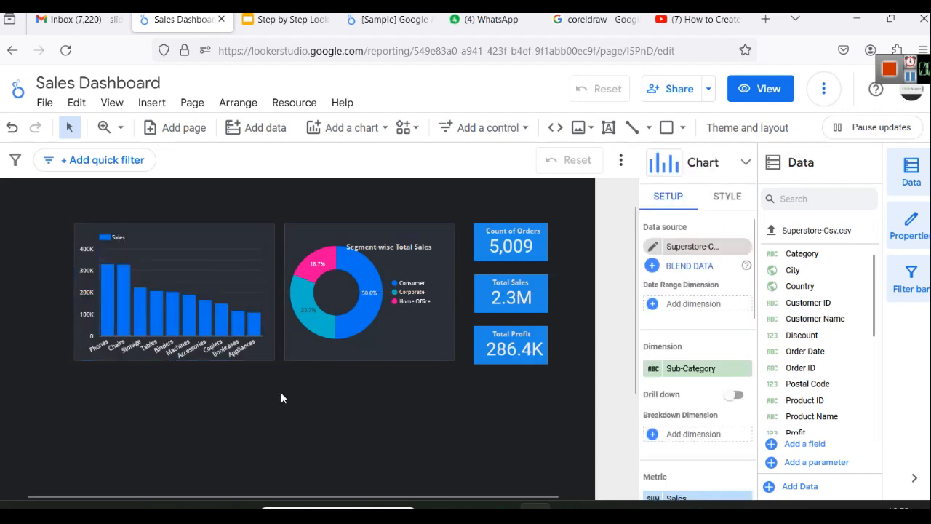
left_click(210, 237)
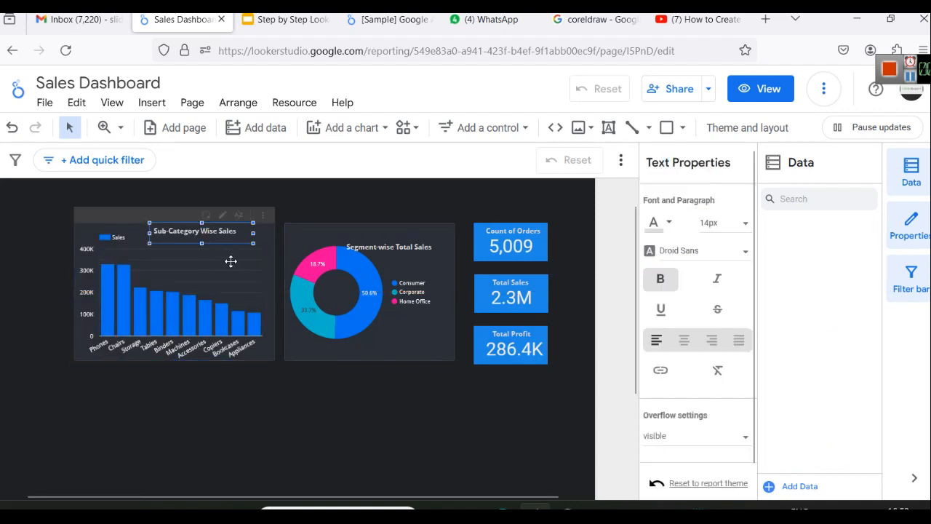
Step: Move the Segment-wise Total Sales title up to the donut's top-right corner
left_click(413, 247)
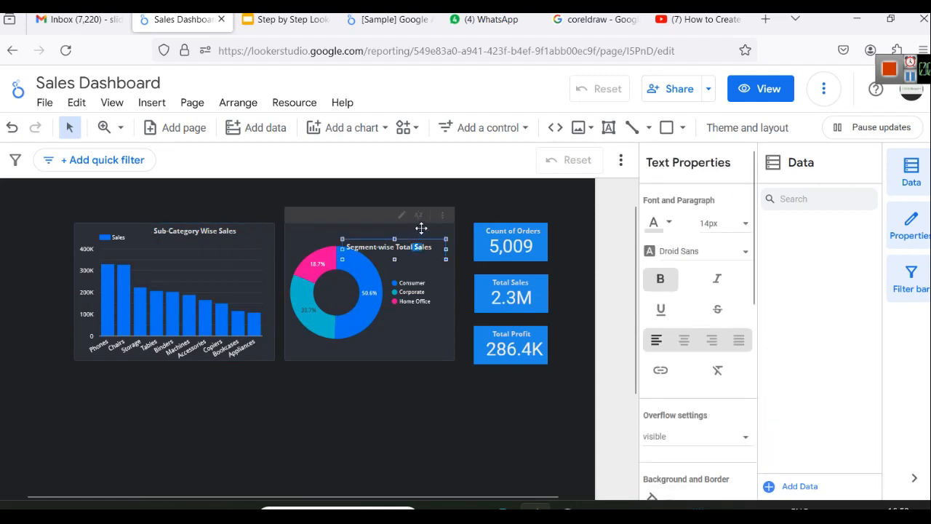
left_click(398, 383)
left_click_drag(387, 247, 397, 233)
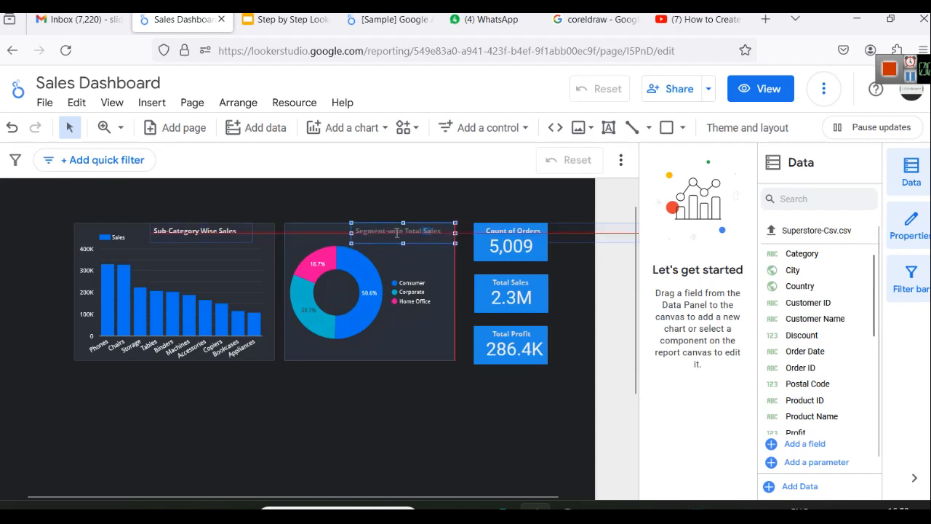
left_click(390, 405)
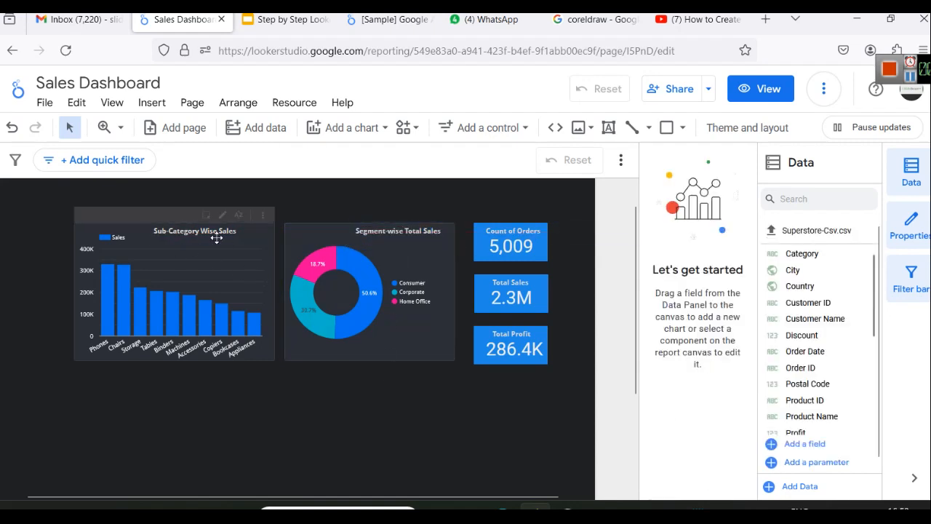
Step: Shift the Sub-Category Wise Sales title right to line up with the donut title
left_click_drag(216, 233, 239, 235)
left_click(375, 417)
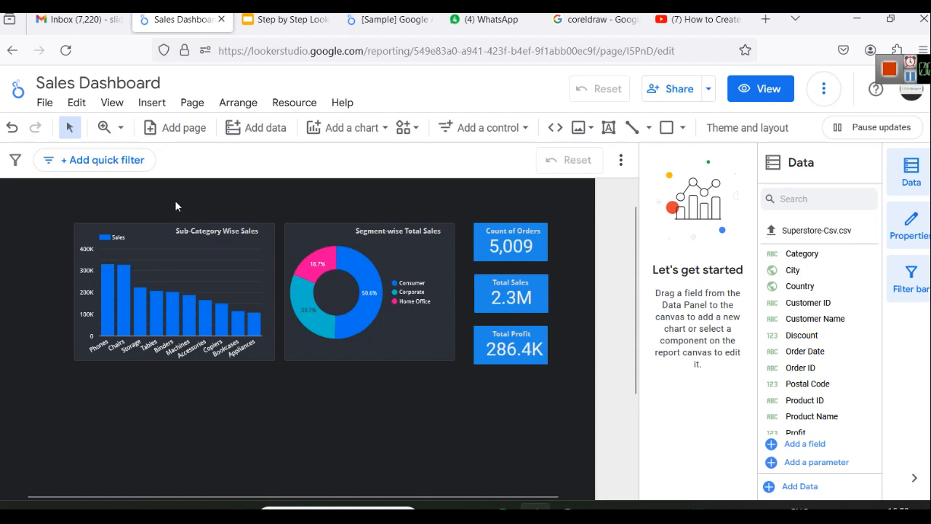
left_click(209, 229)
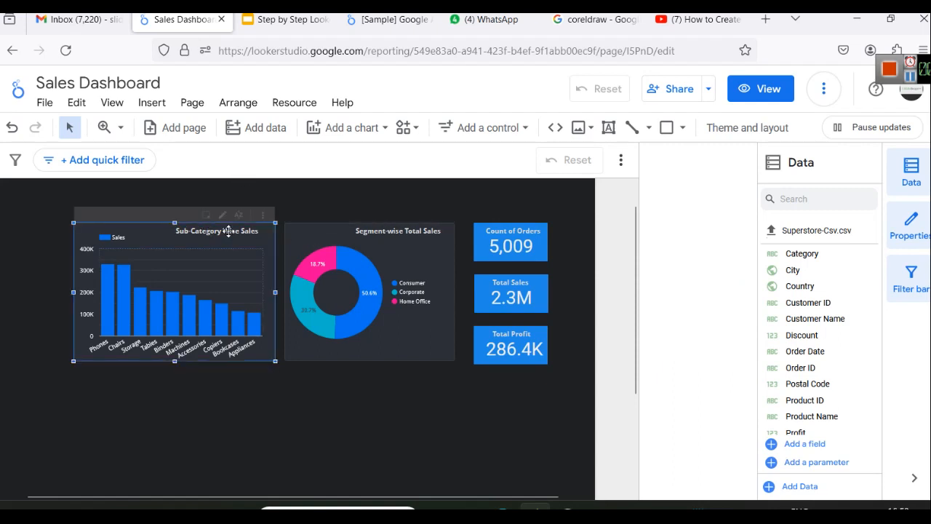
Step: Duplicate the Sub-Category Wise Sales title and move the copy above the charts
left_click(229, 231)
left_click_drag(230, 232, 284, 190)
left_click(316, 207)
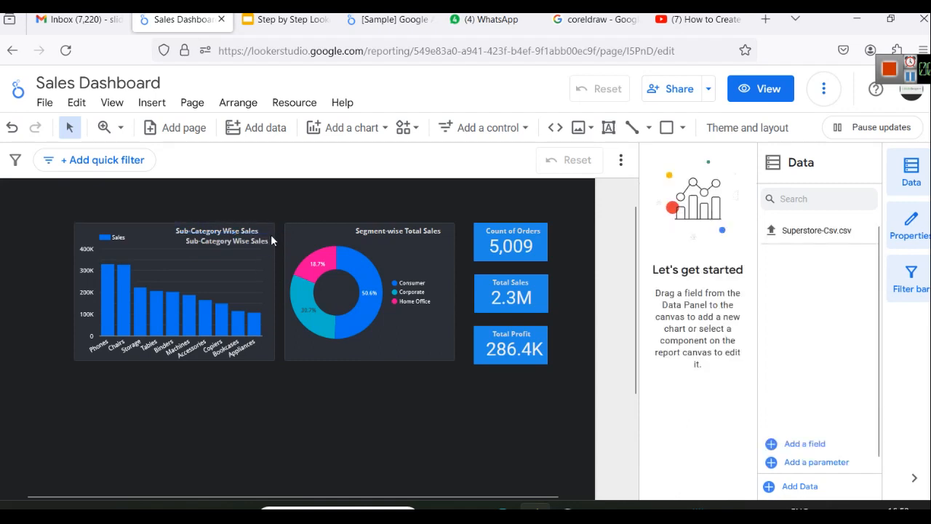
left_click(256, 239)
left_click_drag(269, 235, 320, 190)
Step: Retype the copy as 'Overall Sales Report' at 36px, widened to one line and centred
triple_click(301, 198)
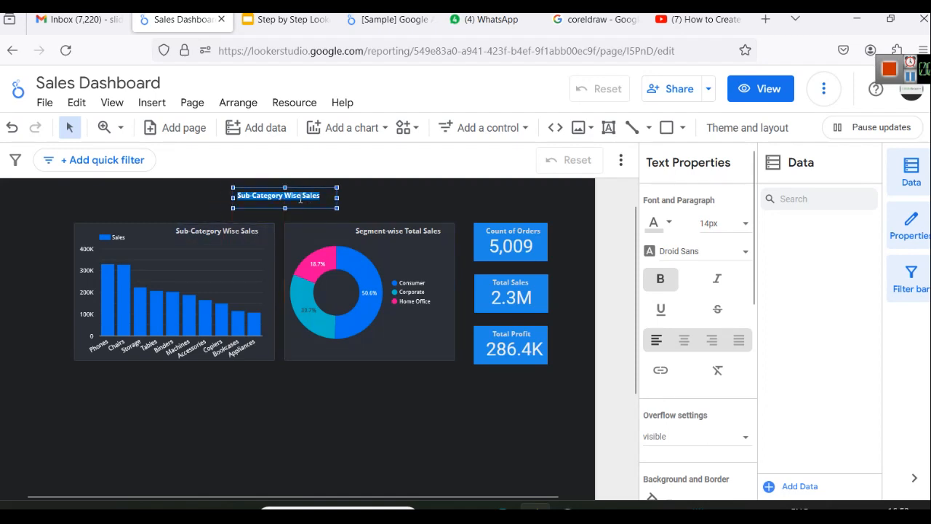
type("overall")
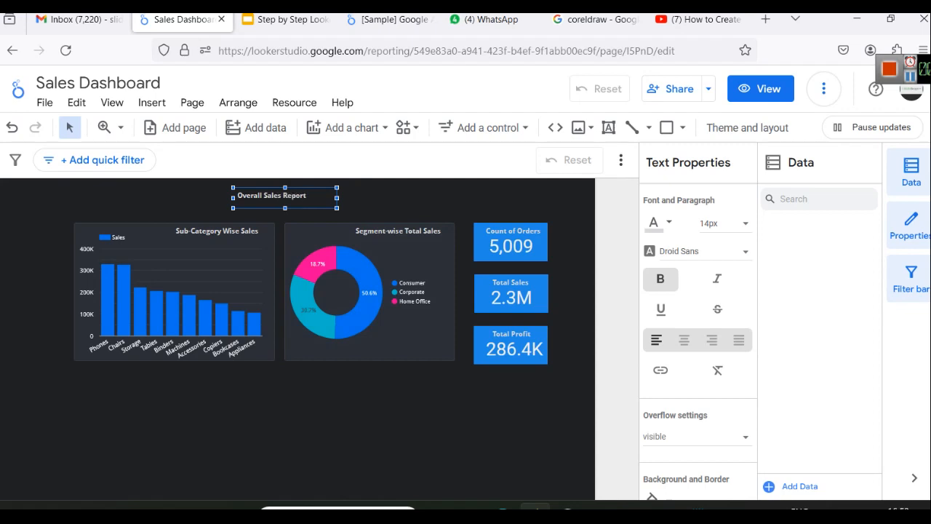
left_click_drag(338, 197, 393, 197)
key("ctrl+a")
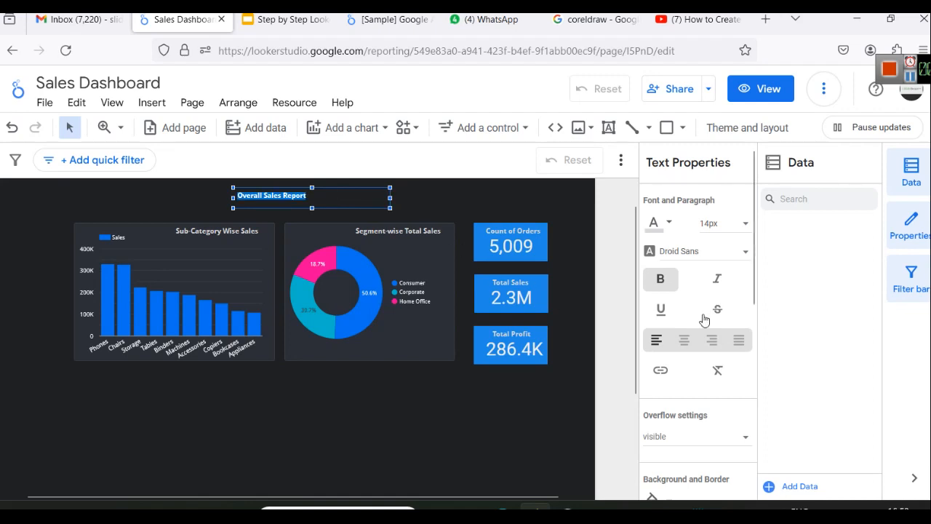
left_click(720, 224)
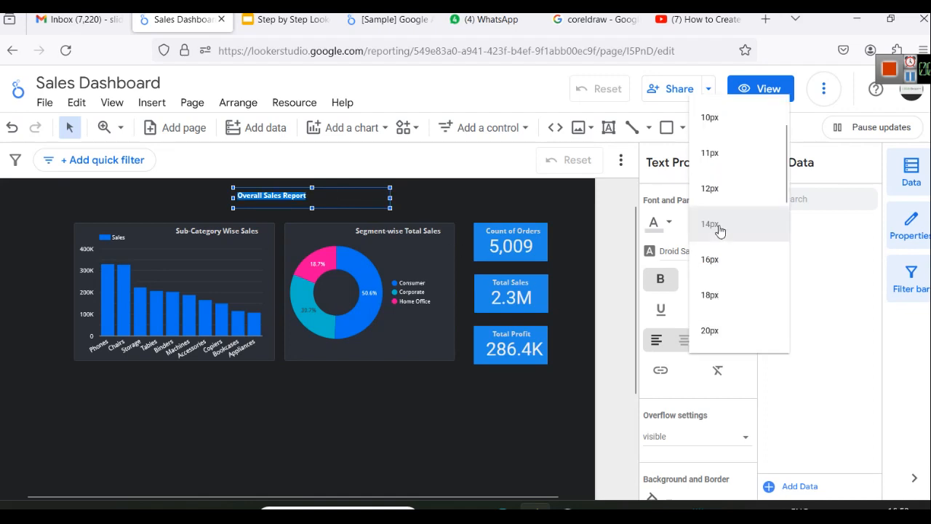
scroll(721, 290, "down", 5)
left_click(710, 280)
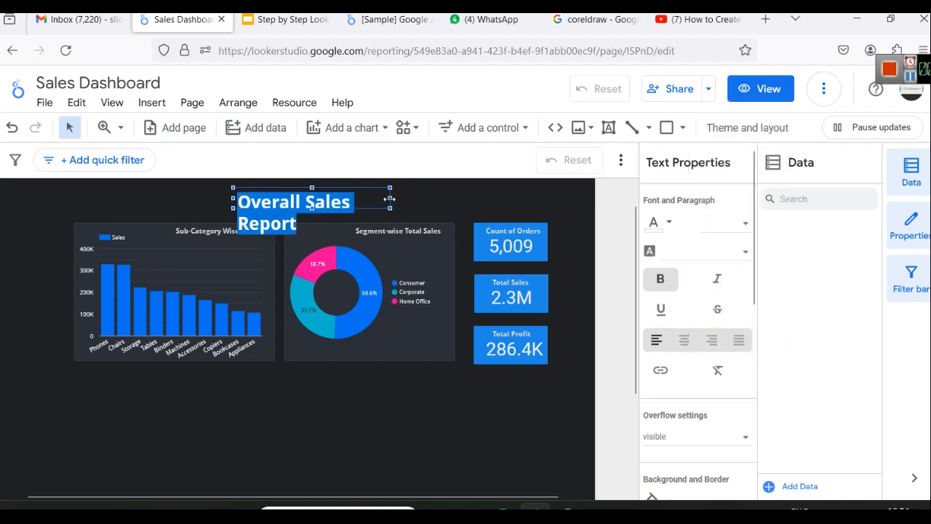
left_click_drag(389, 197, 492, 198)
left_click(278, 393)
left_click_drag(300, 198, 274, 194)
left_click(251, 429)
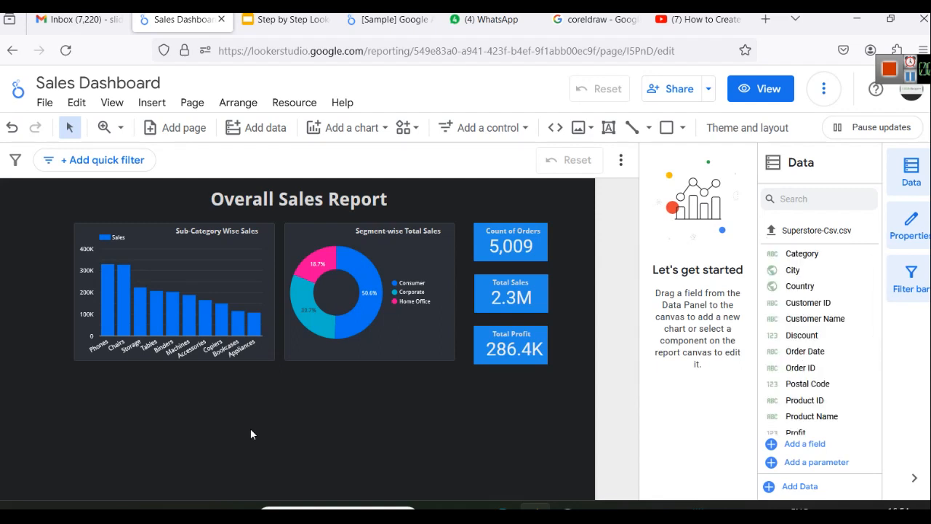
Step: Switch to the Step by Step Looker Studio Tutorial slide deck
left_click(910, 76)
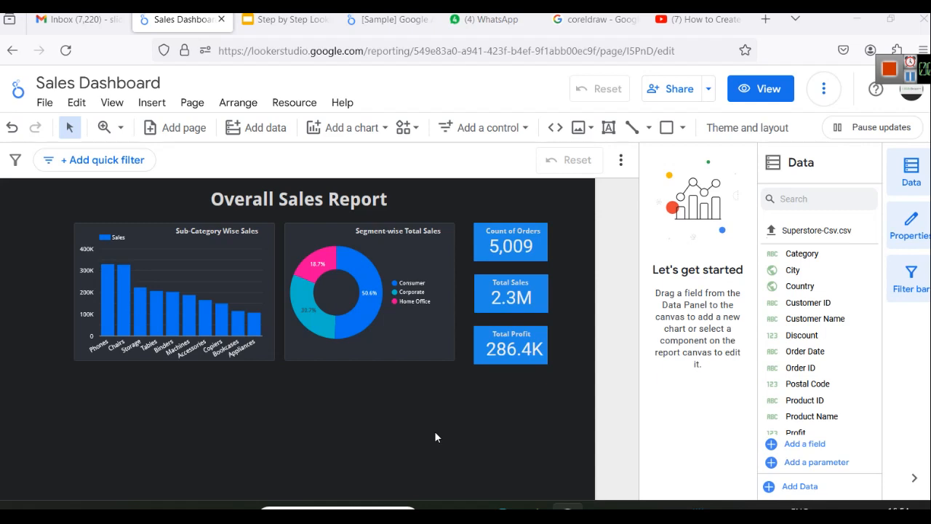
left_click(285, 20)
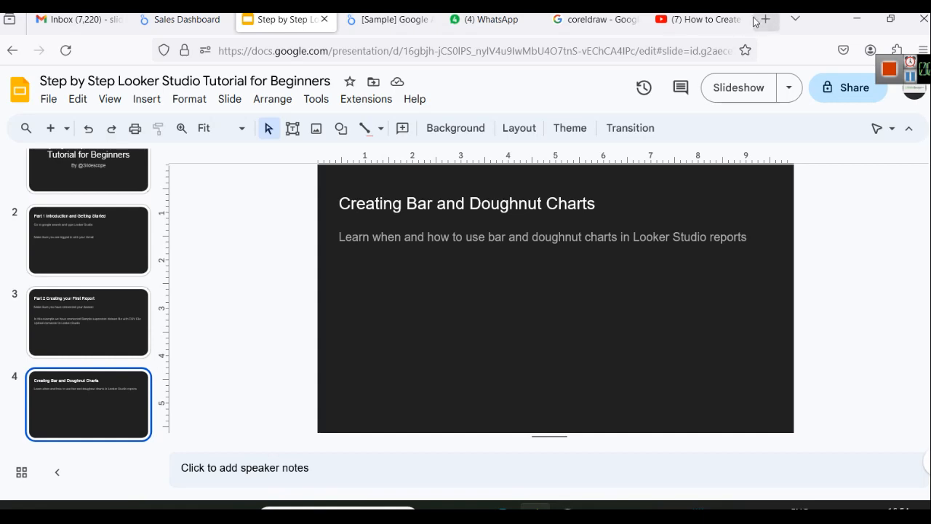
Step: Glance at the Power BI reference video, then return to the Sales Dashboard report
left_click(698, 20)
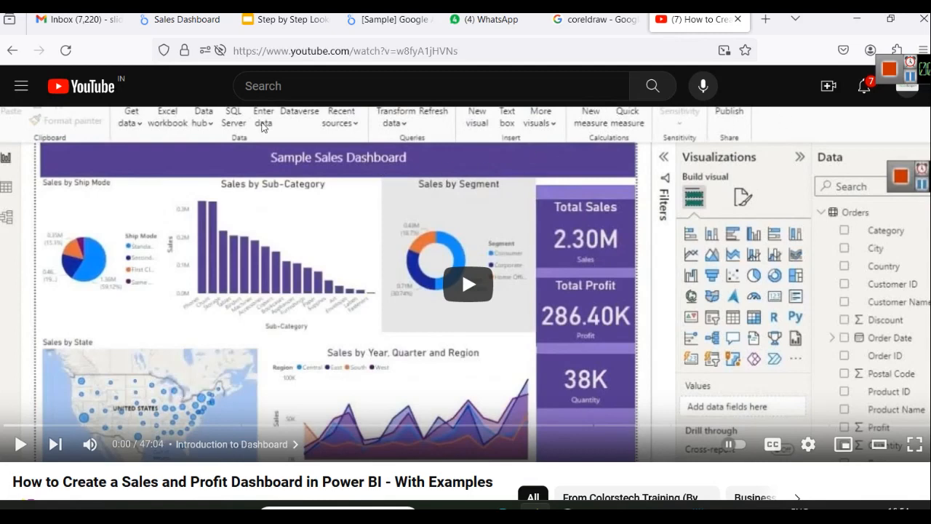
left_click(162, 21)
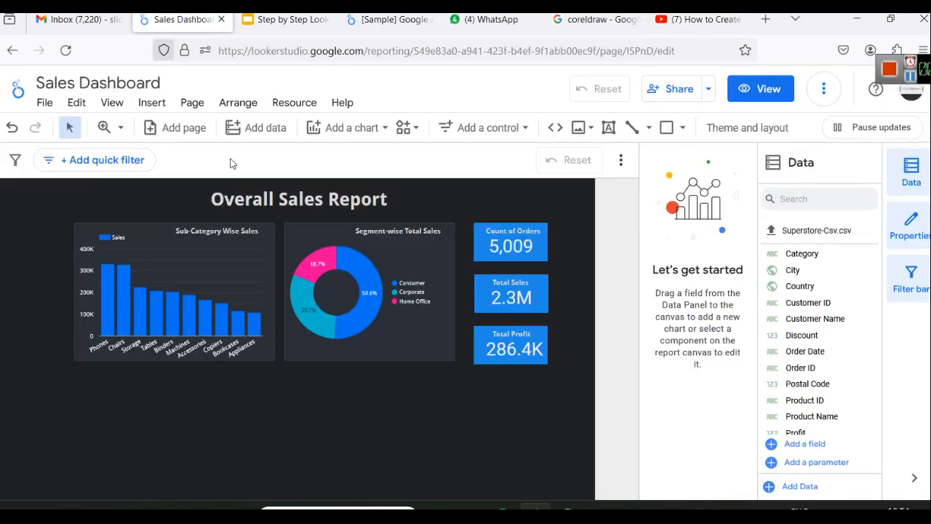